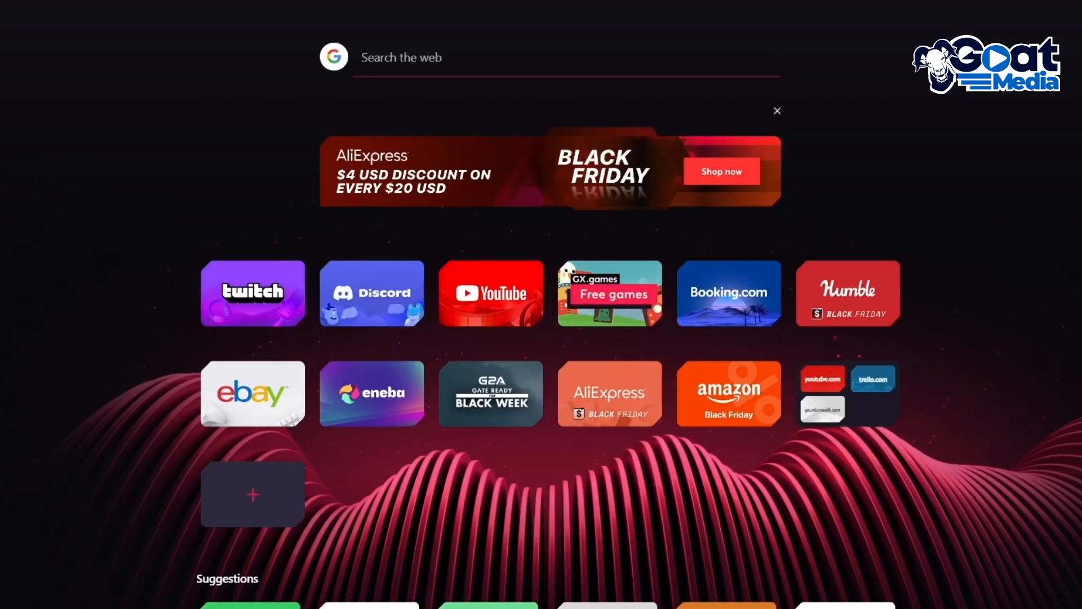
- Open the Canva home page and dismiss the pop-up shown over it
text(ca)
key(Return)
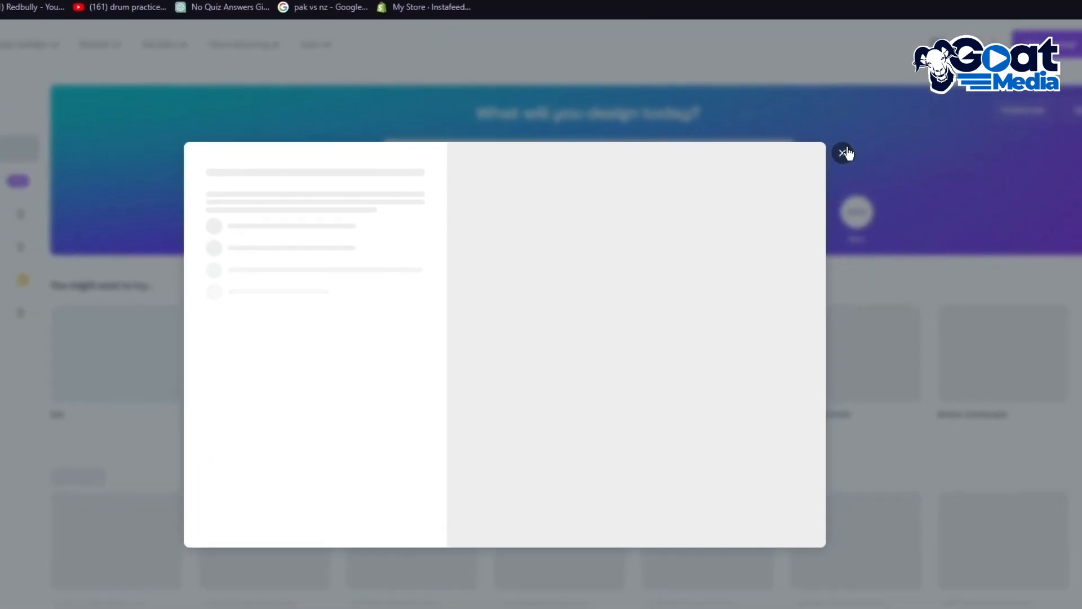
click(961, 185)
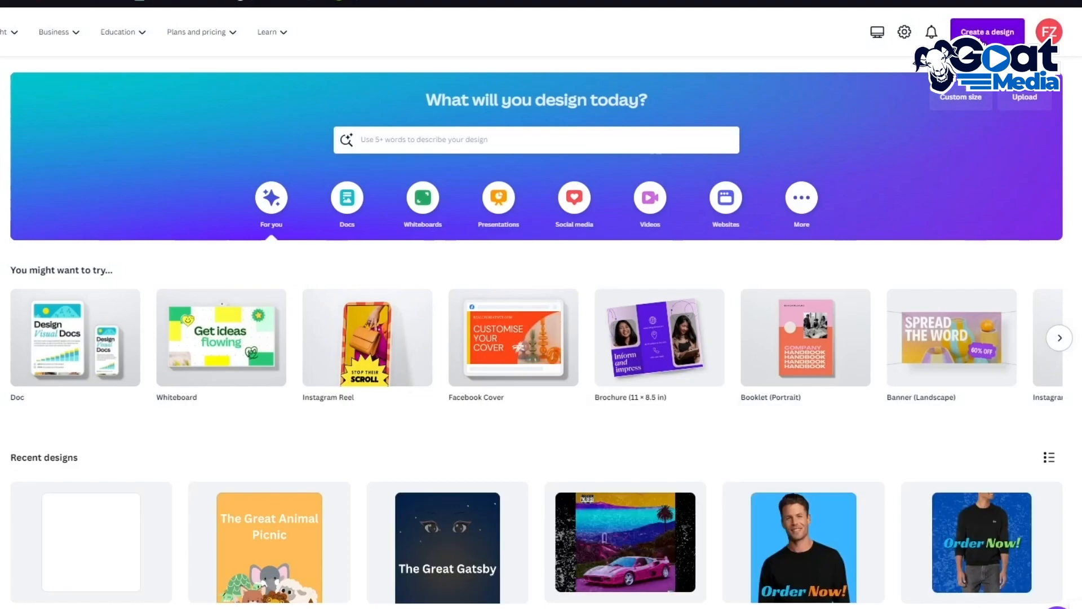
- Create a new custom-size design 2400 px wide and 1200 px high
click(984, 33)
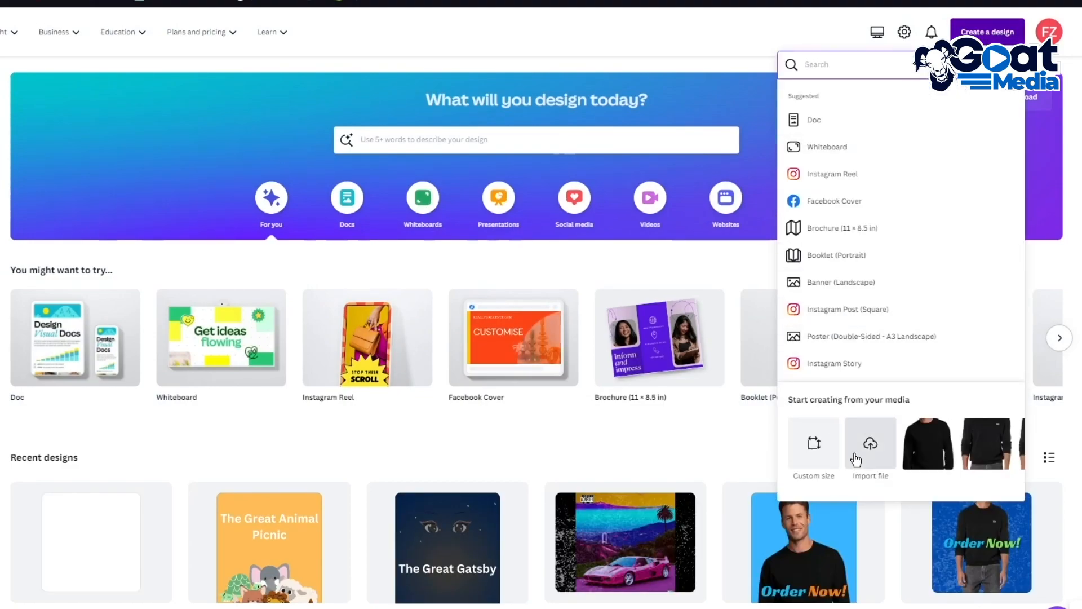
click(825, 447)
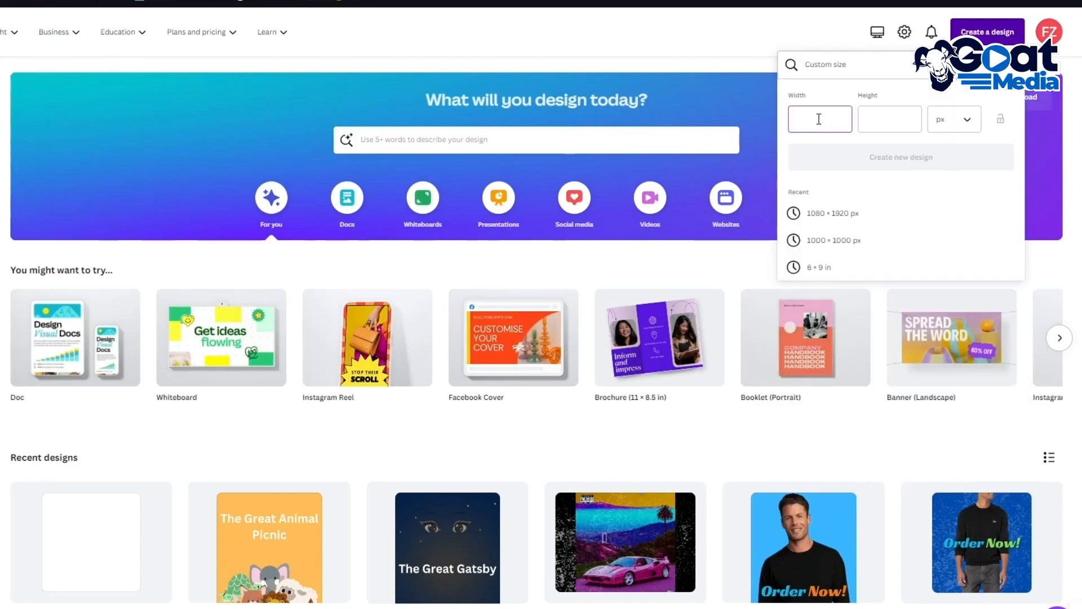
text(2400)
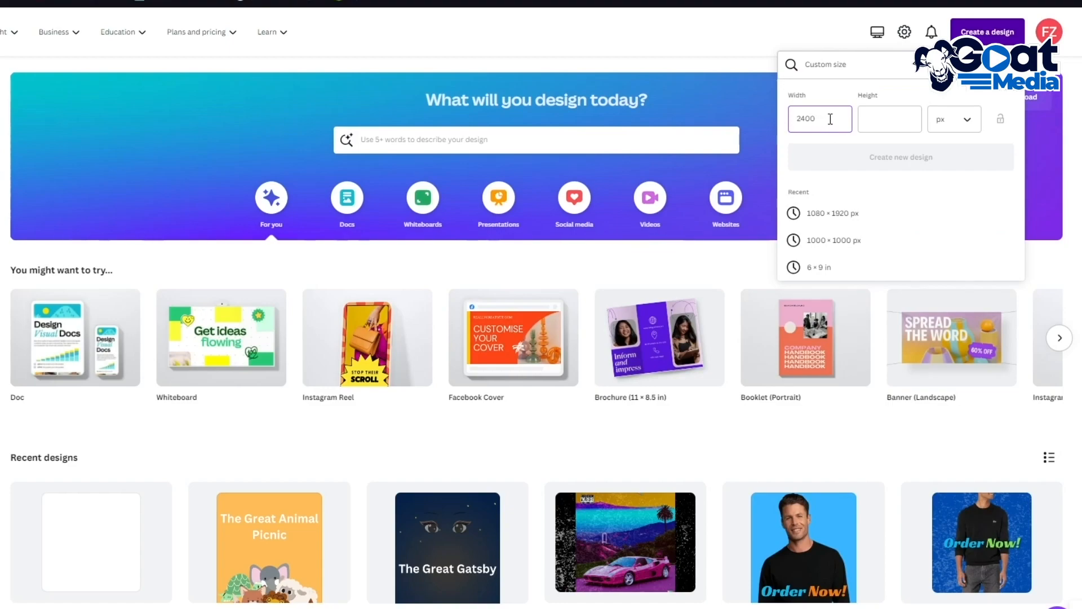
click(884, 126)
text(1200)
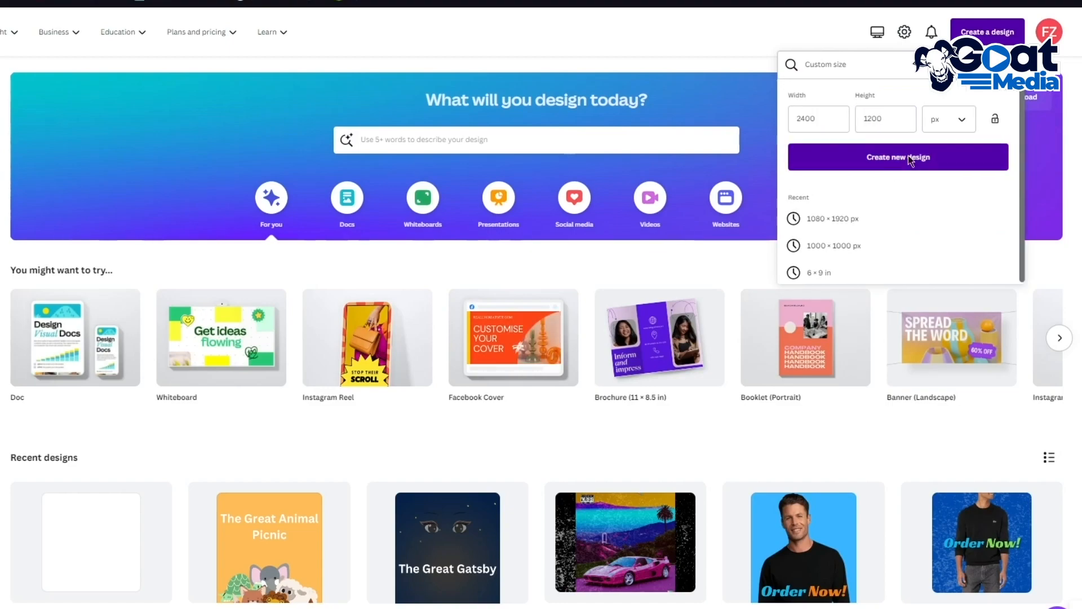
click(894, 158)
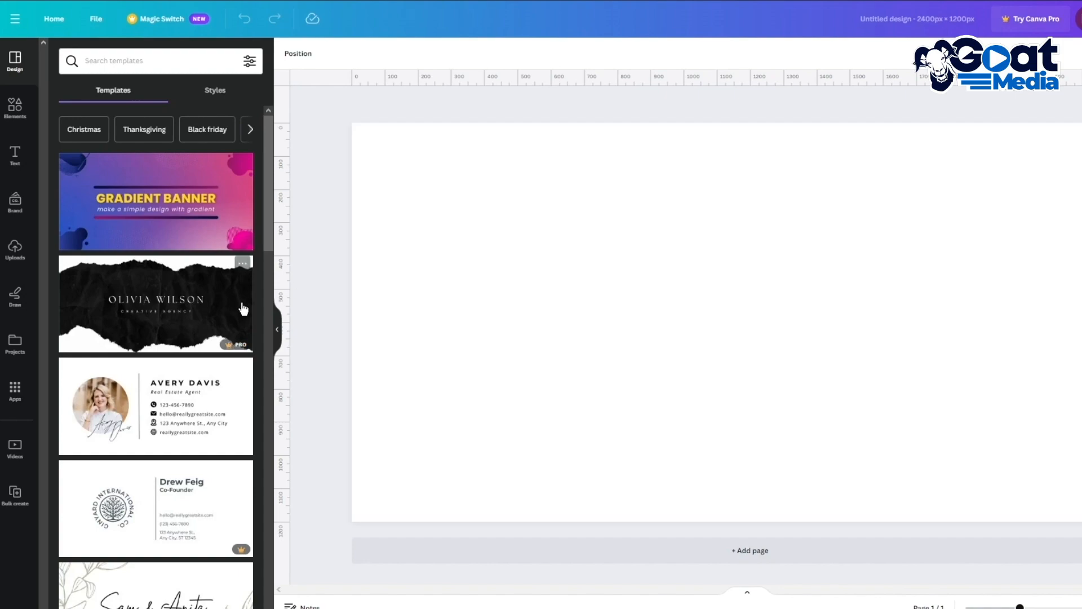
- Search the elements library for "frame" and show all results in the Frames category
scroll(222, 345, down, 10)
scroll(200, 269, up, 10)
click(14, 107)
text(f)
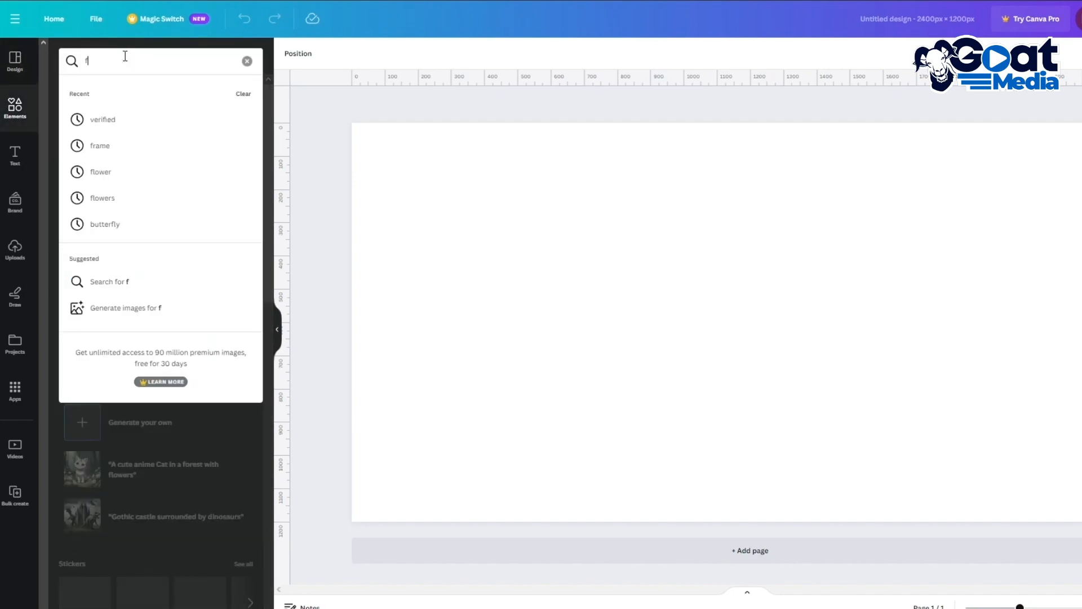
text(rame)
key(Return)
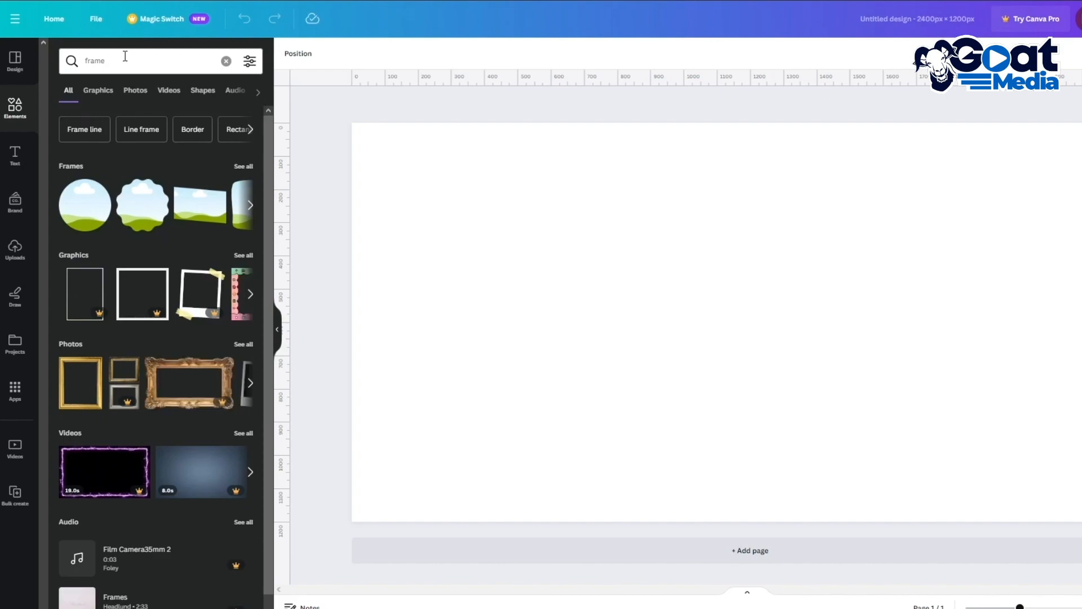
click(244, 167)
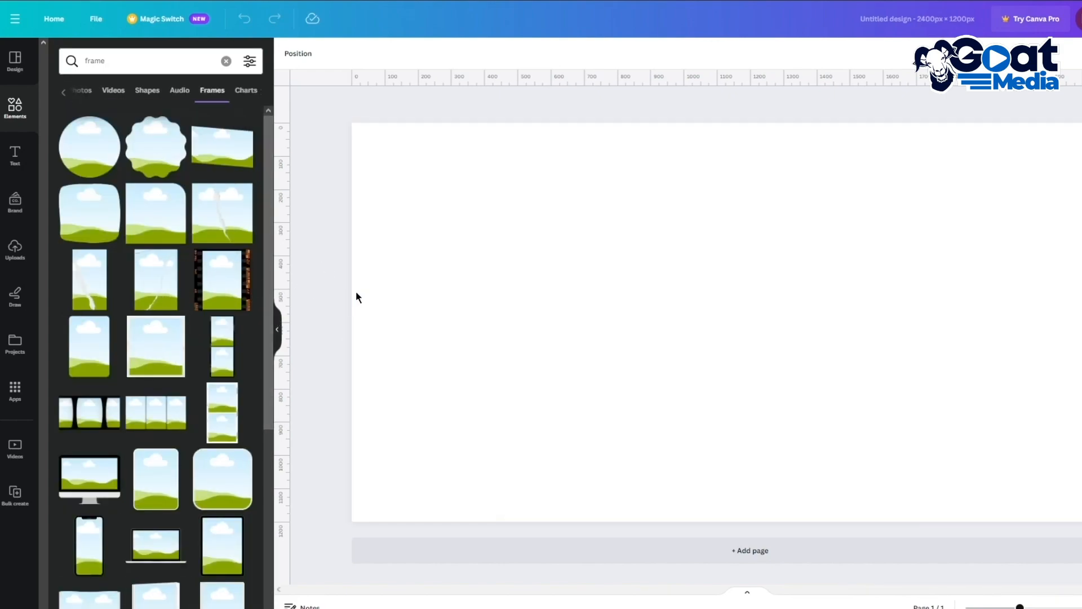
click(220, 212)
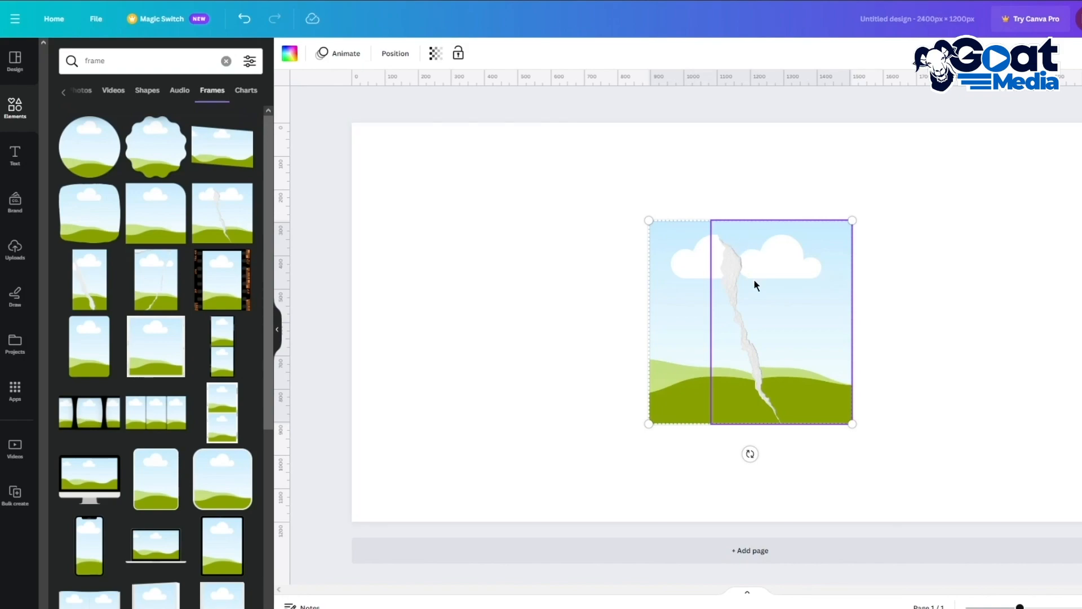
key(Delete)
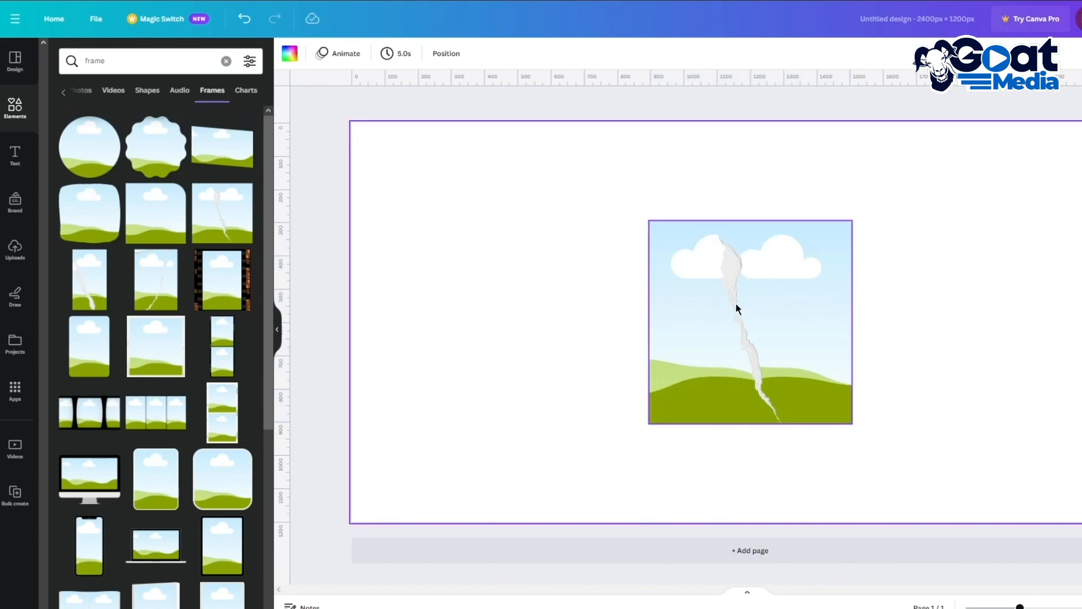
click(734, 305)
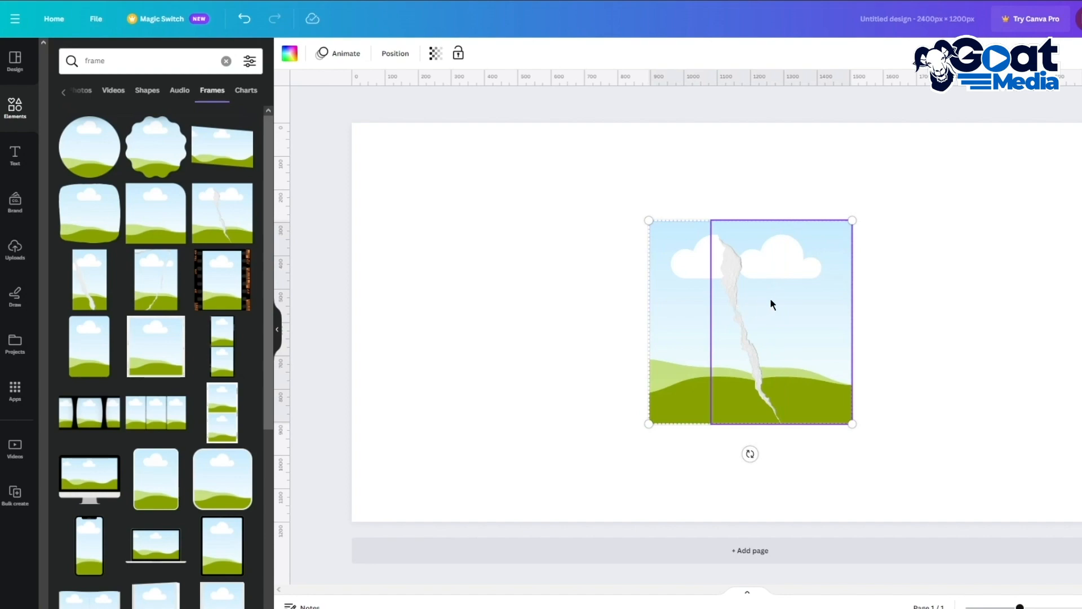
click(968, 291)
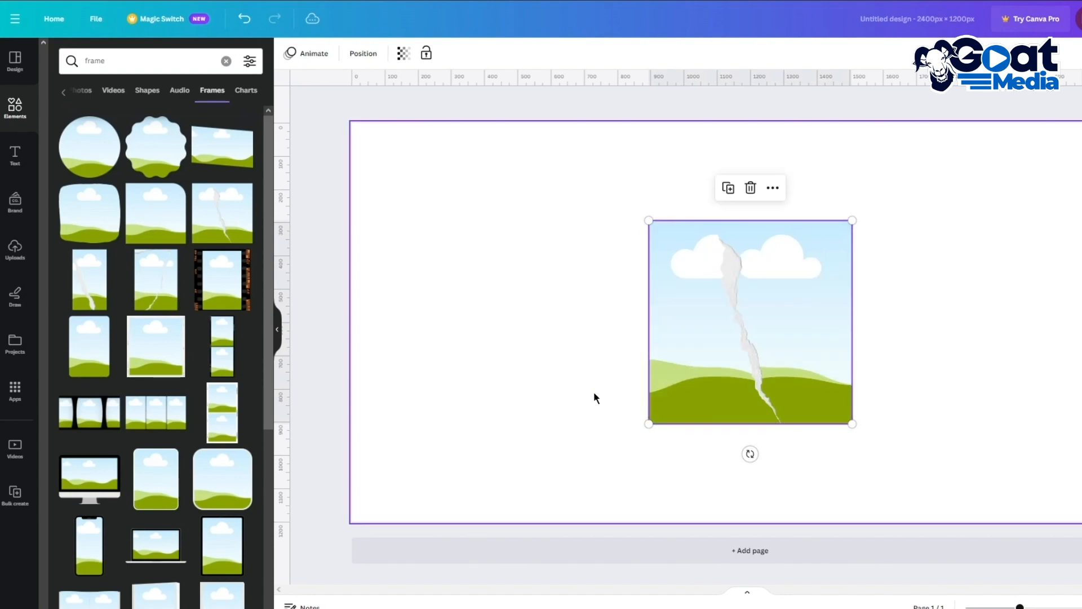
key(Delete)
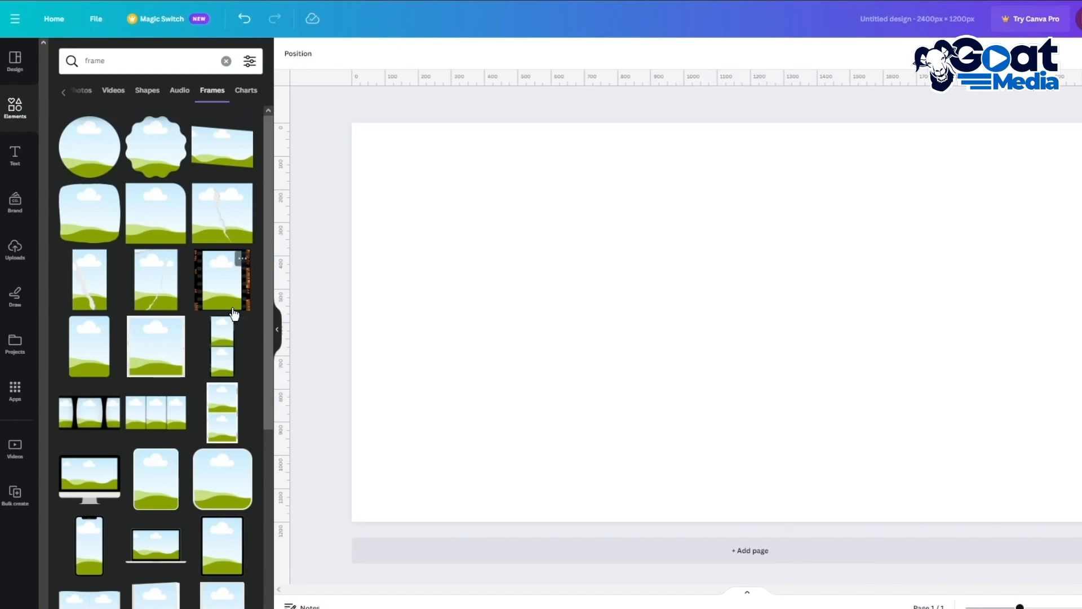
- Insert the plain square frame with slightly uneven edges, enlarge it to the page height and place it over the page's right half
scroll(220, 417, down, 5)
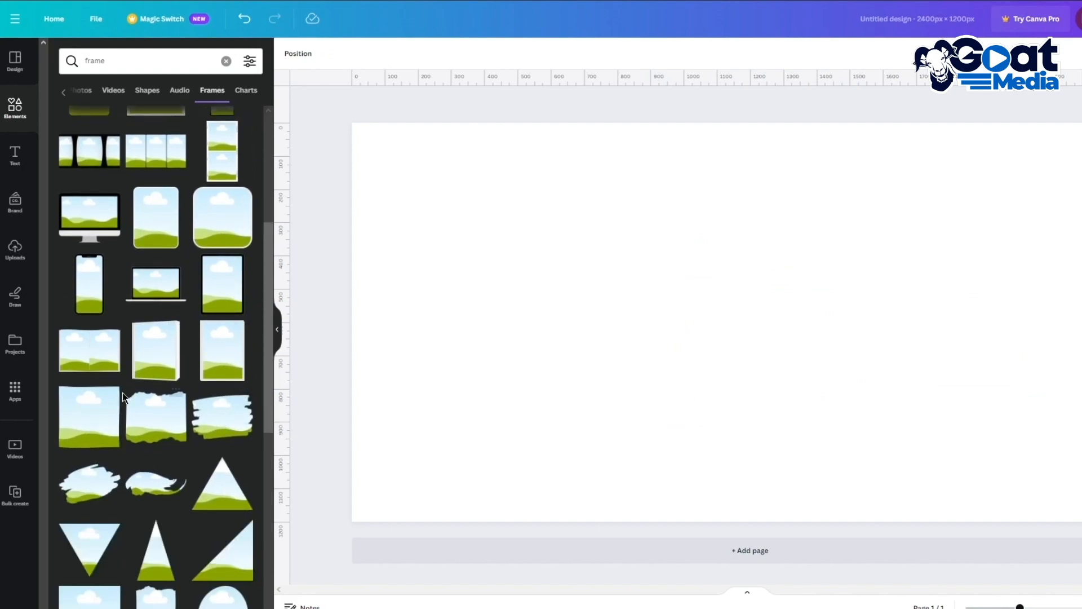
click(101, 410)
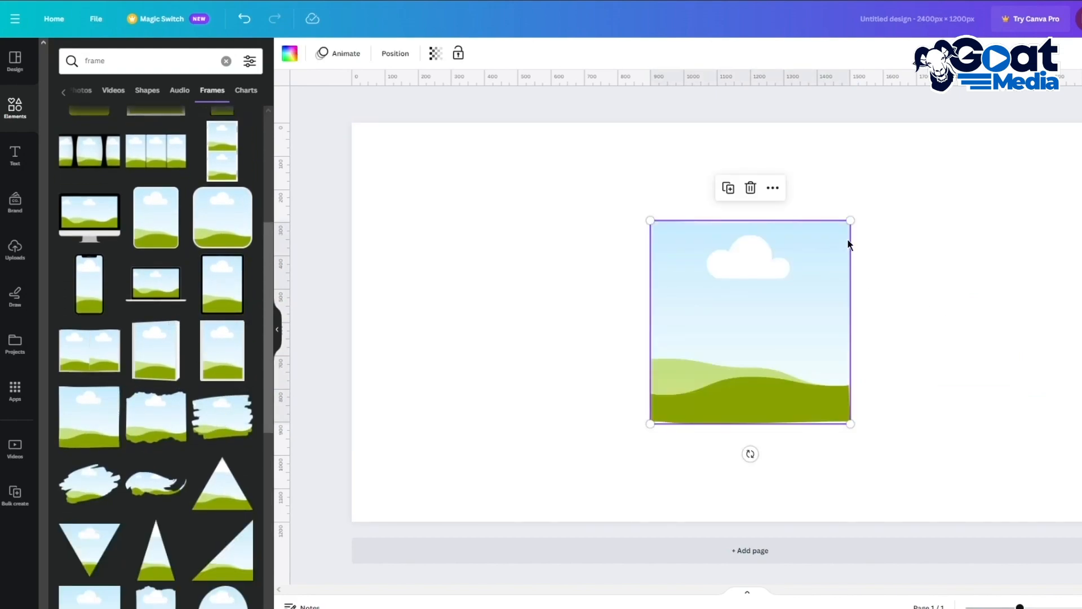
drag(845, 222, 1077, 175)
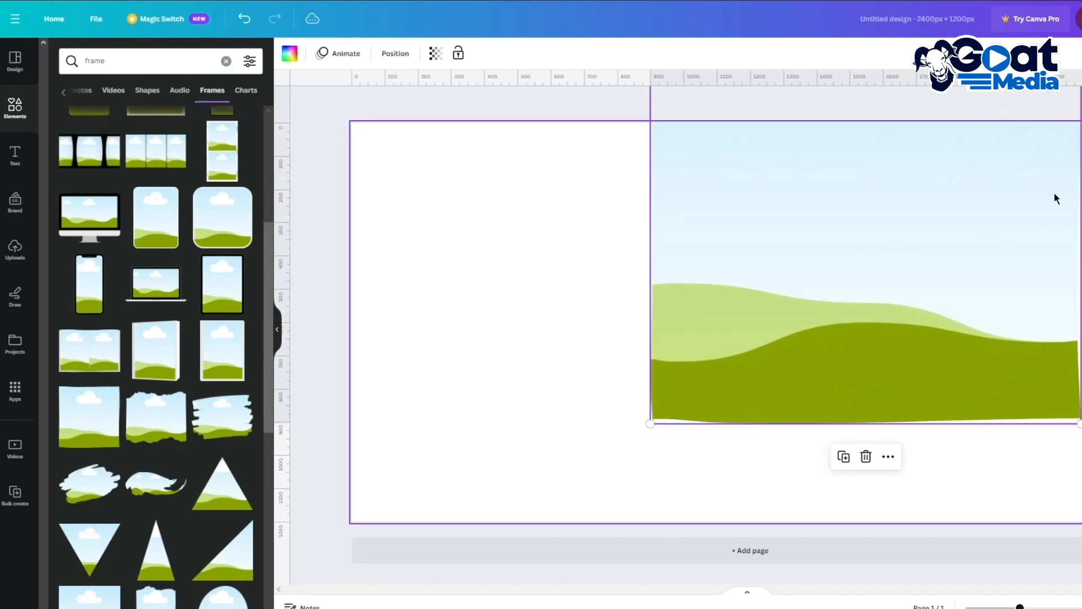
drag(996, 248, 1070, 340)
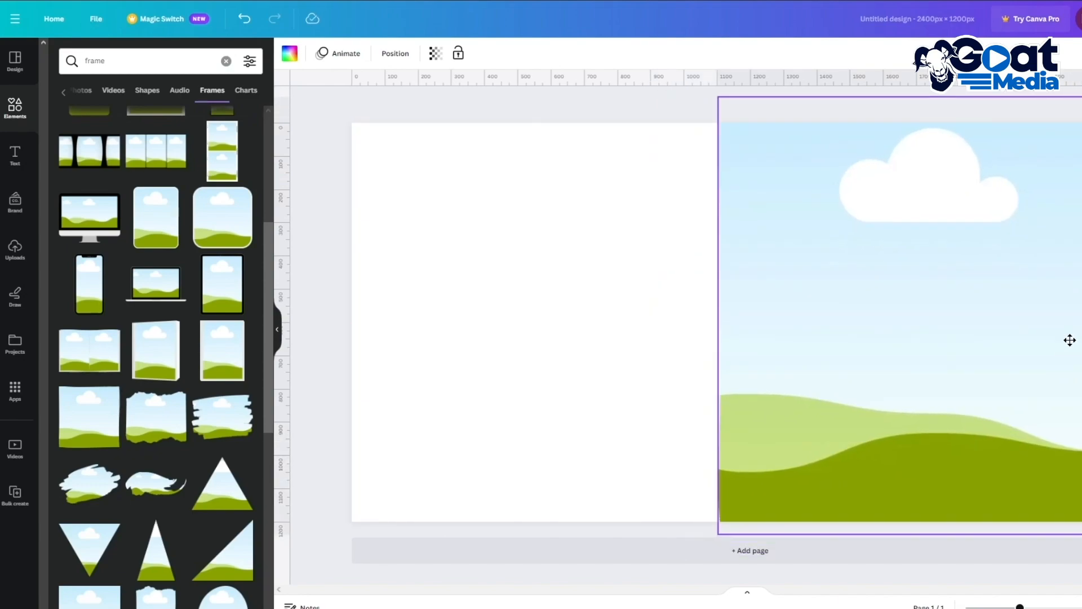
click(1081, 339)
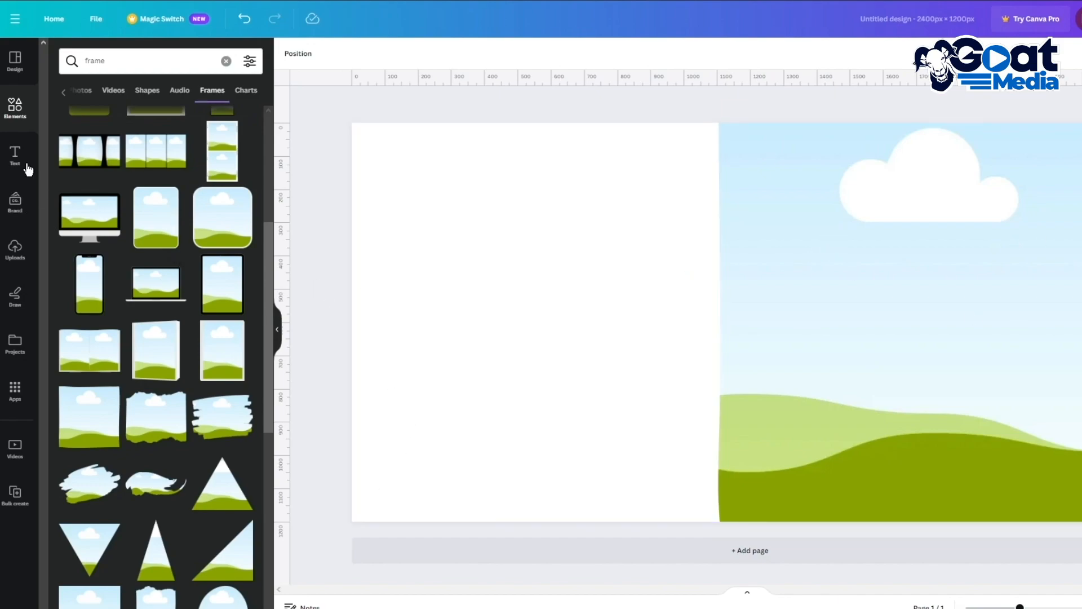
- Fill the frame with the uploaded white-background photo of the black sweater and resize and reposition it on the page's right half
click(23, 249)
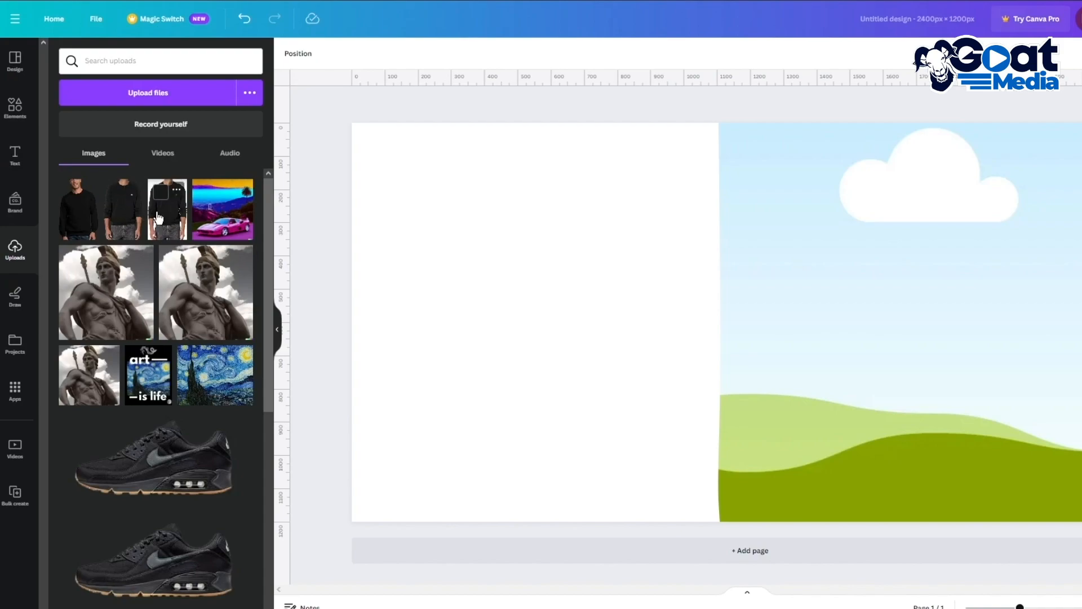
drag(159, 219, 846, 273)
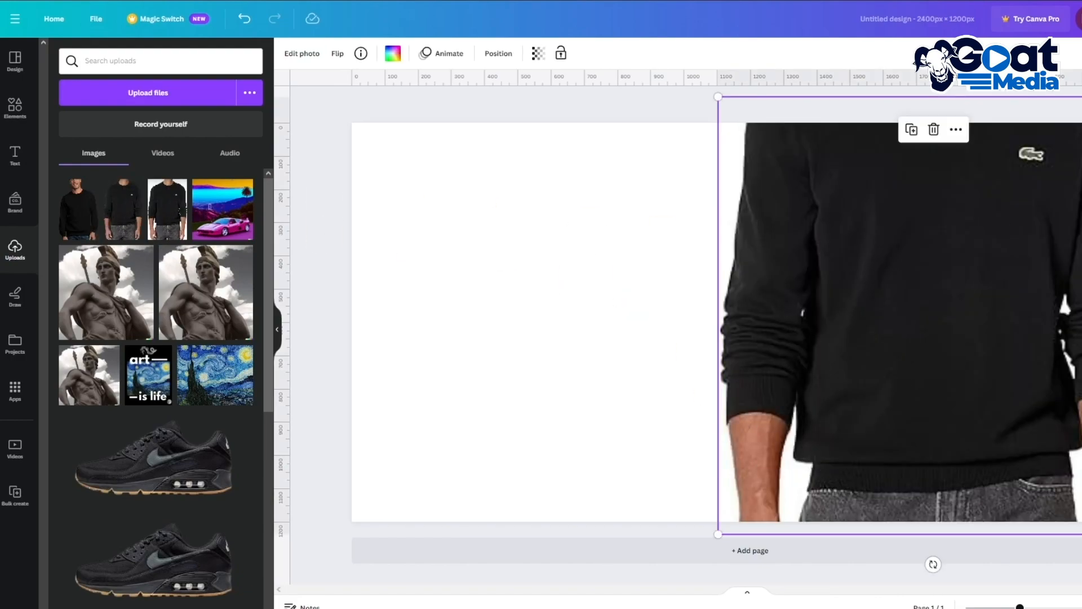
drag(1079, 99, 1028, 219)
drag(956, 325, 994, 308)
drag(1069, 206, 1081, 129)
click(1081, 126)
click(1077, 226)
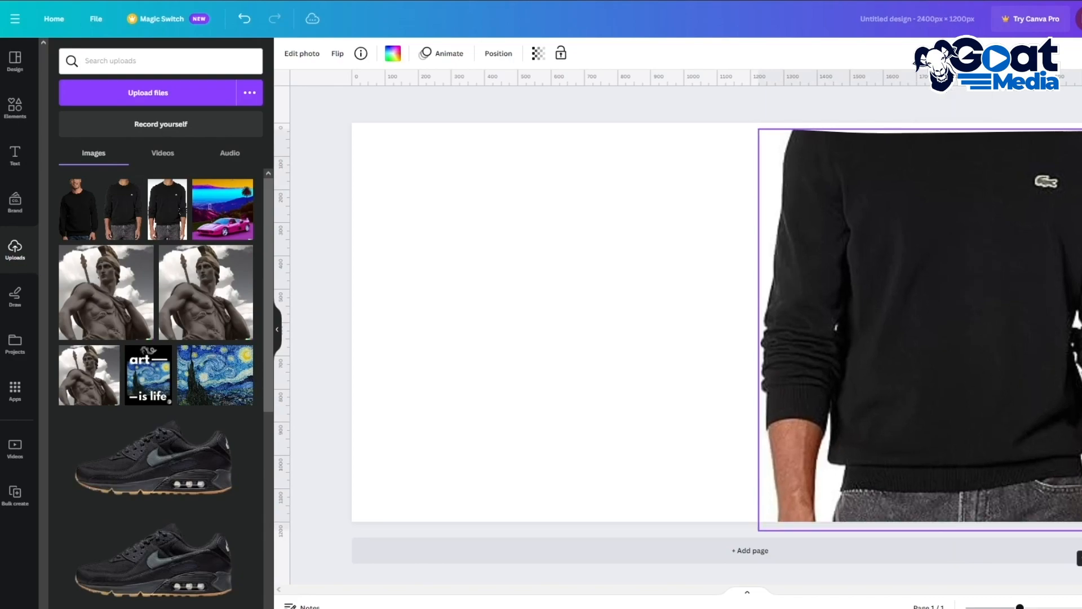
drag(901, 341, 875, 333)
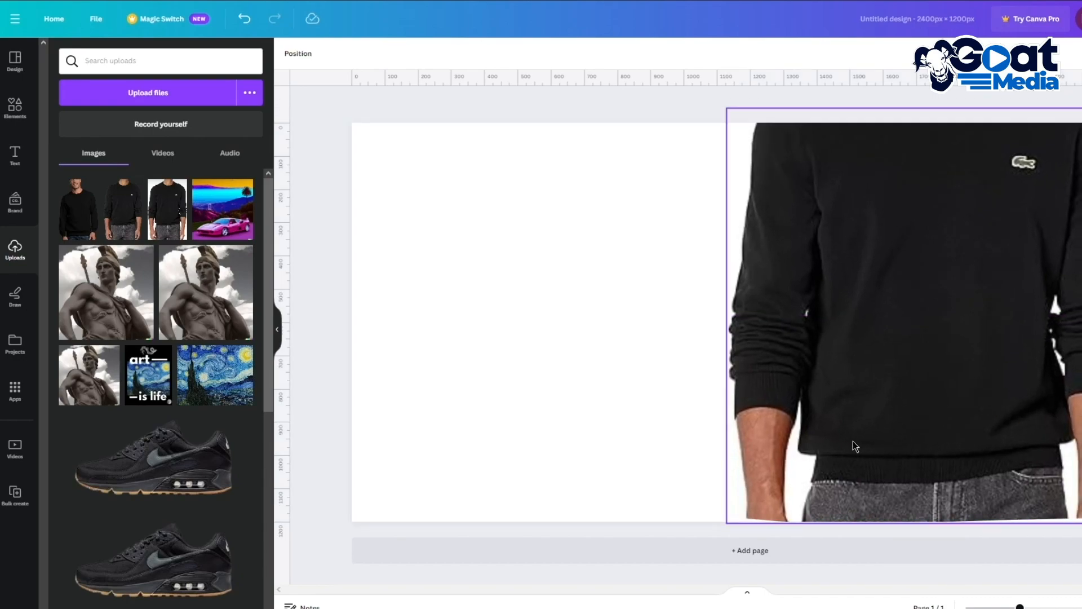
drag(727, 523, 721, 528)
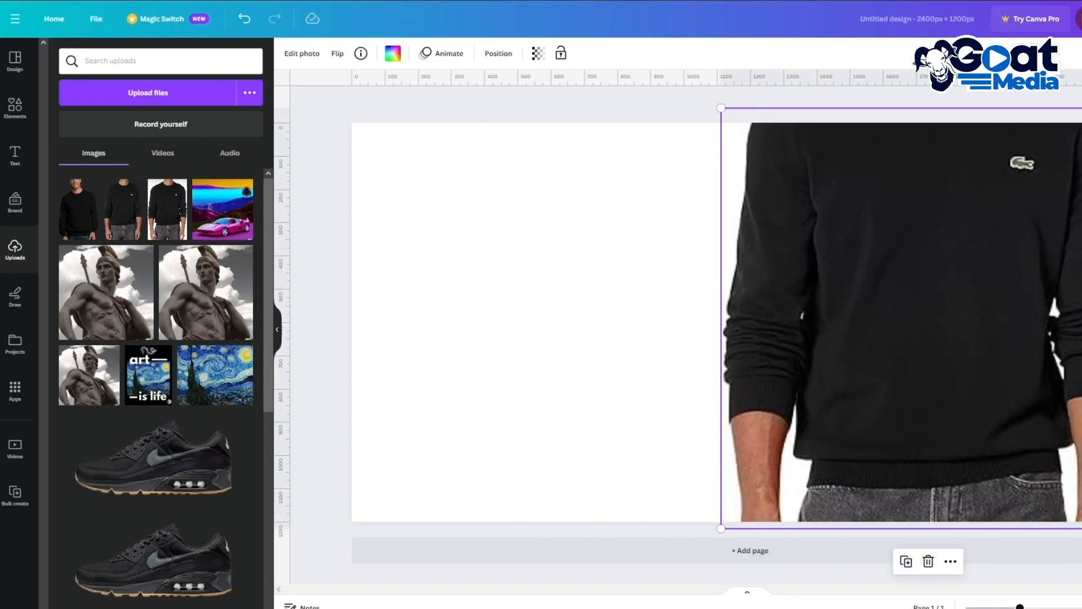
key(Escape)
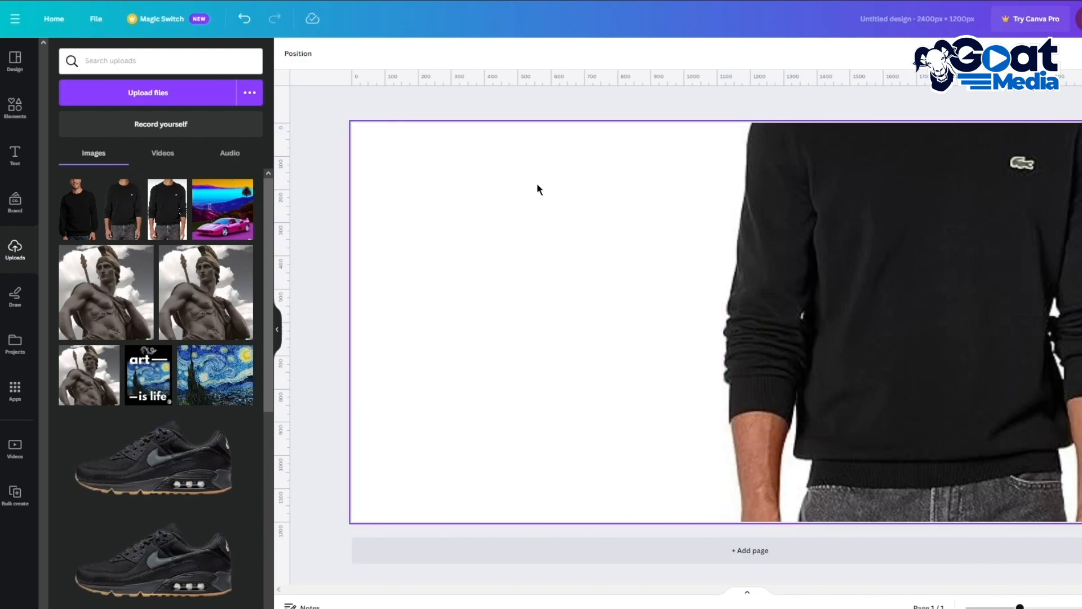
- Search the elements for "square" and add the suggested Rectangle shape to the page
click(14, 107)
click(120, 69)
drag(119, 65, 86, 58)
text(square)
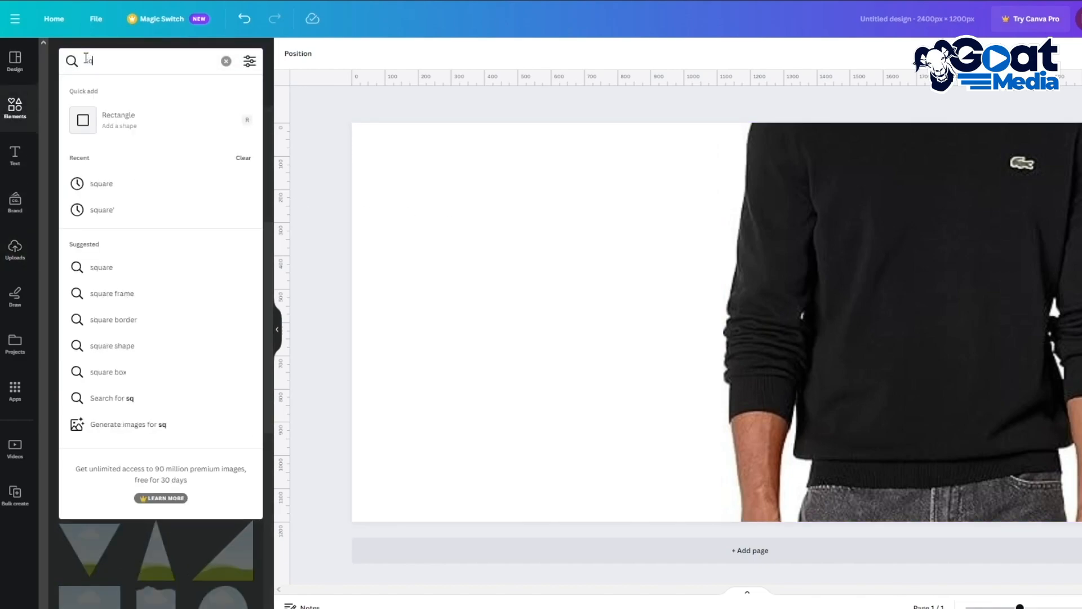
click(126, 109)
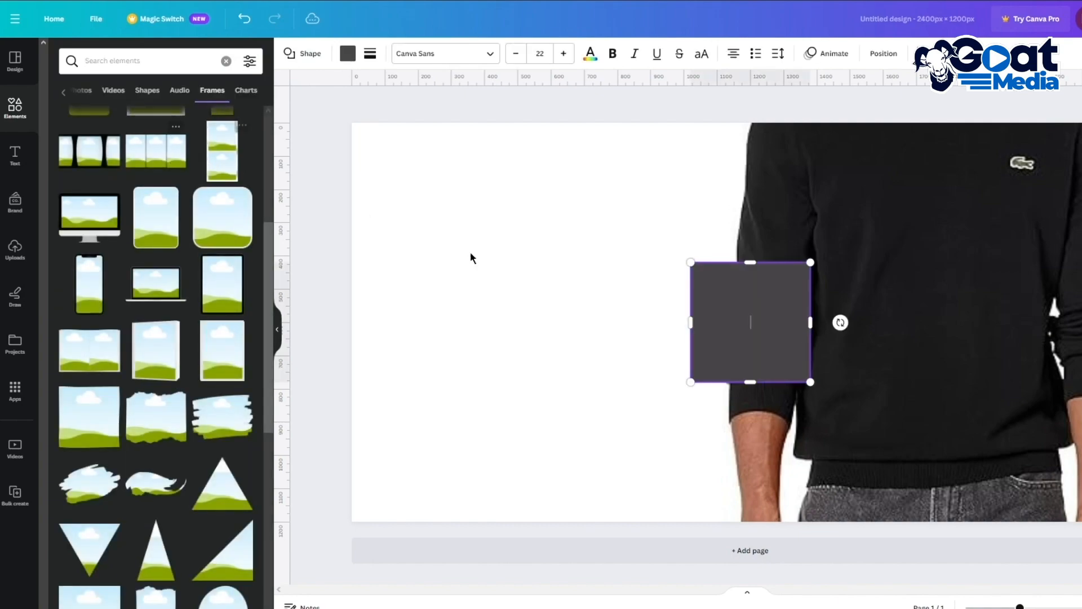
- Move the rectangle to the page's upper-left corner and enlarge it to cover the left half, leaving a narrow white margin
click(324, 96)
drag(756, 315, 426, 182)
drag(478, 256, 703, 502)
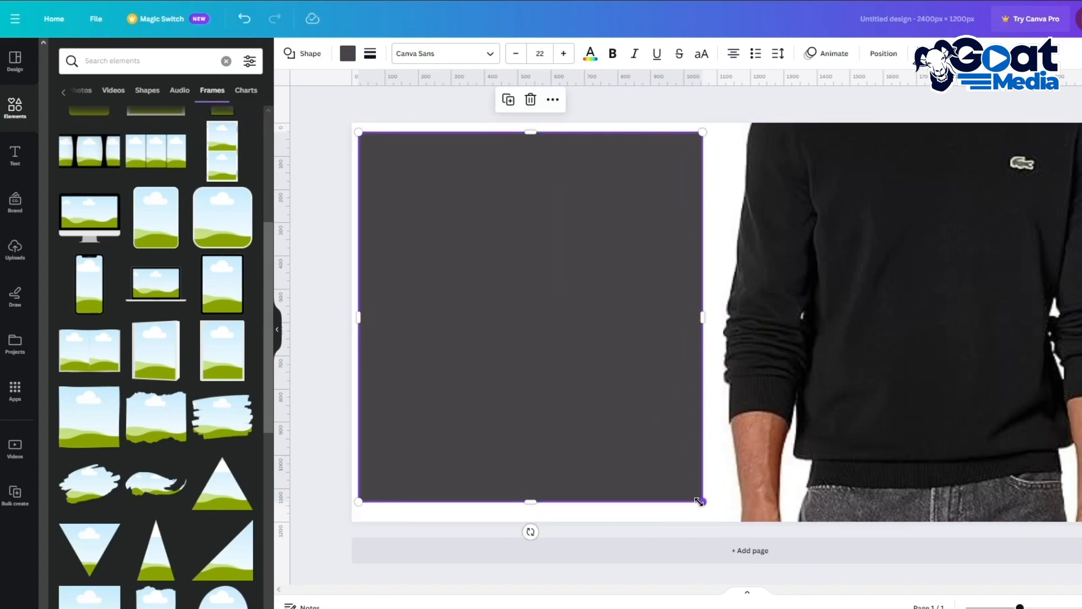
drag(699, 502, 716, 513)
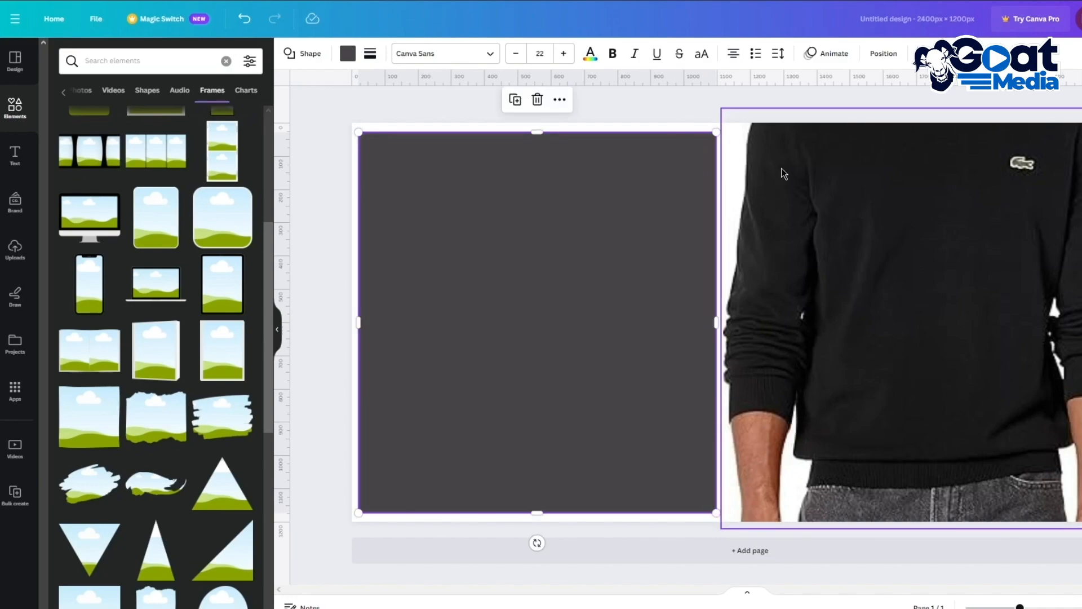
- Shrink the sweater photo frame so its upper and lower edges line up with those of the dark rectangle
click(756, 135)
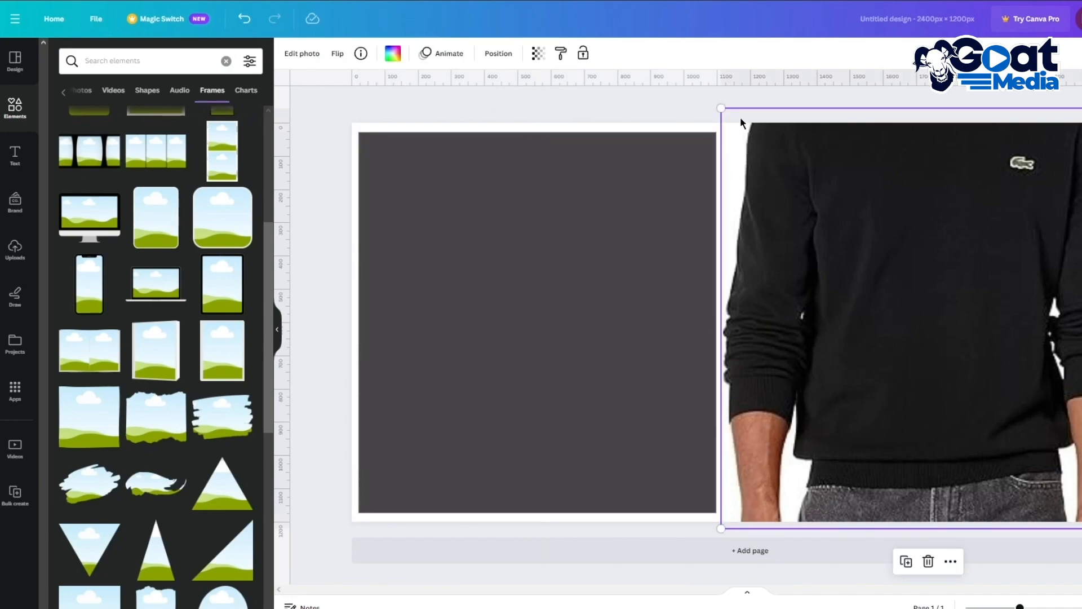
click(711, 143)
click(745, 129)
drag(721, 104, 709, 164)
click(715, 116)
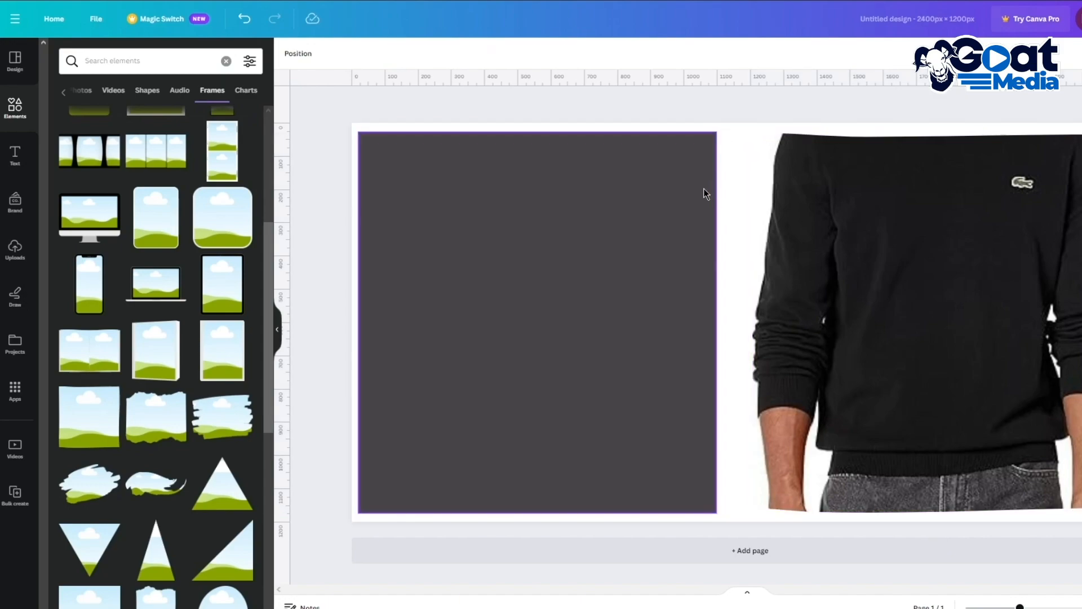
- Widen the dark rectangle to the right and shift the sweater photo left until their edges meet
click(674, 214)
click(754, 224)
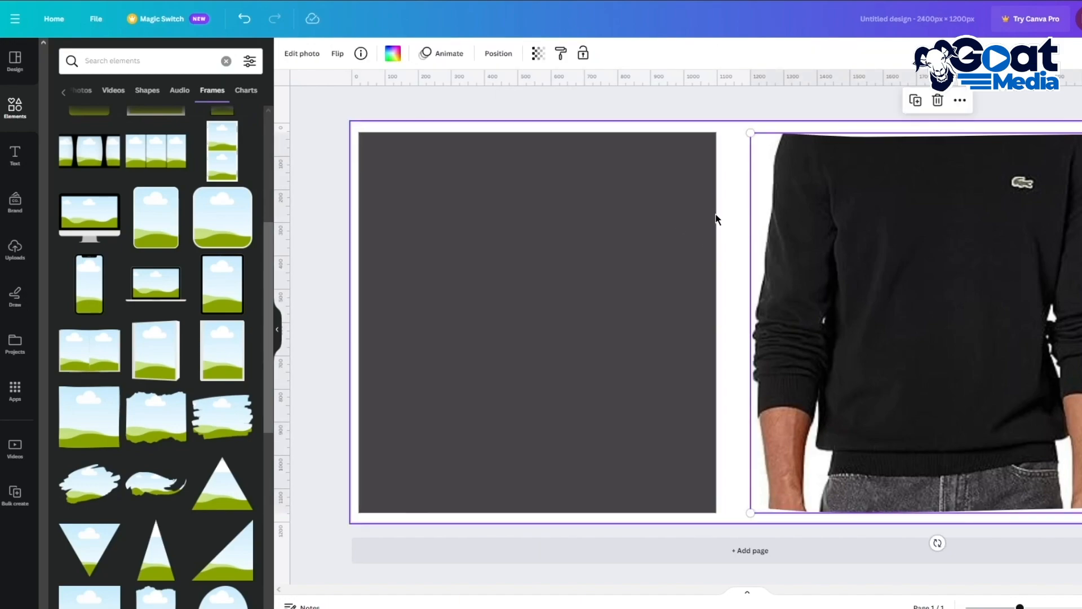
click(712, 228)
drag(717, 321, 757, 317)
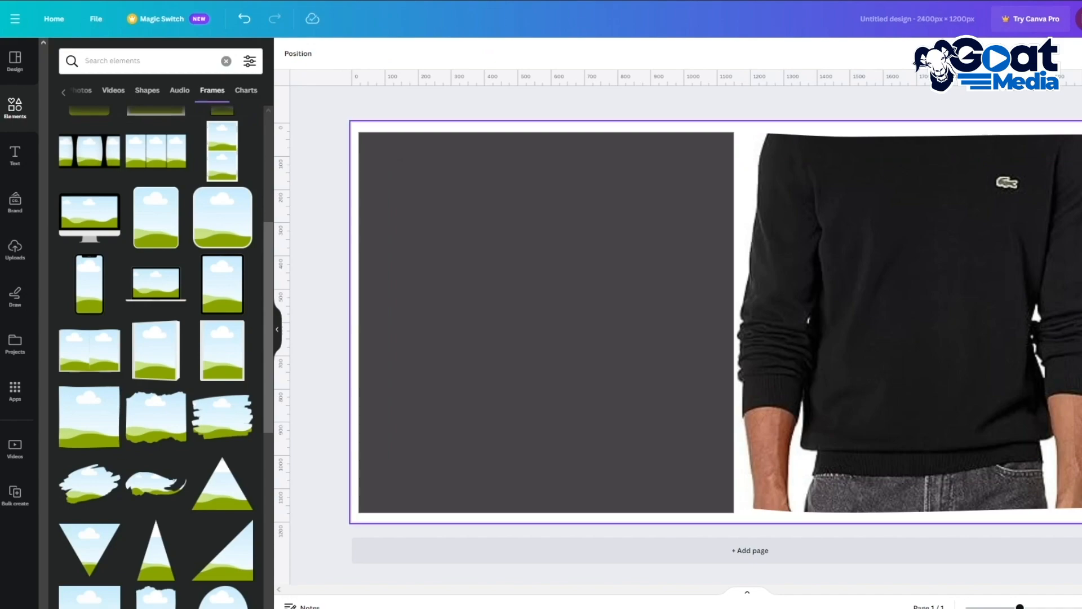
key(Escape)
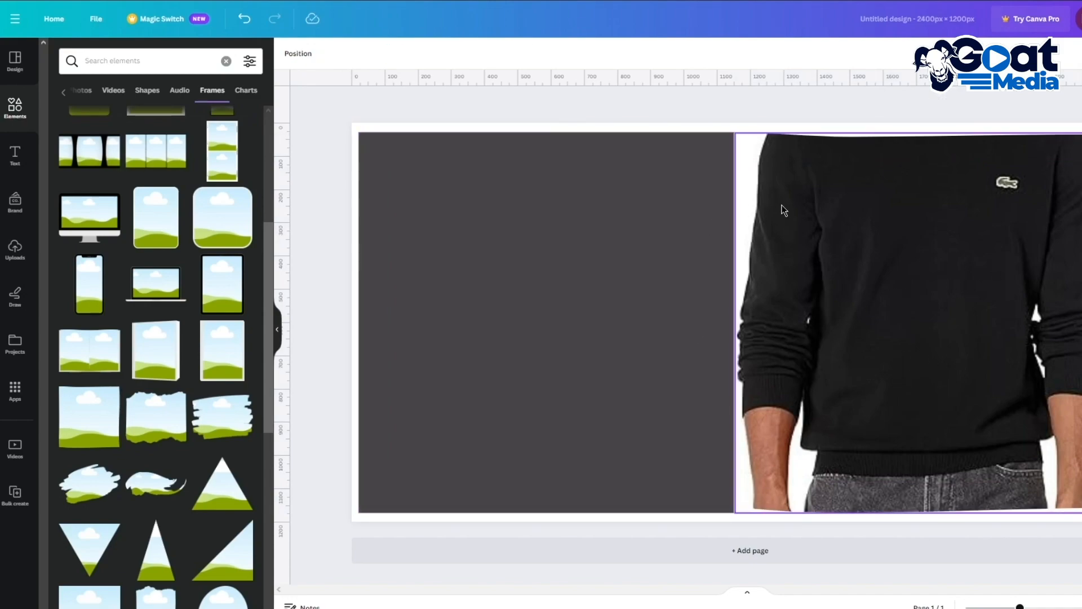
- Recolour the dark rectangle with the near-white shade from the photo colours
click(632, 215)
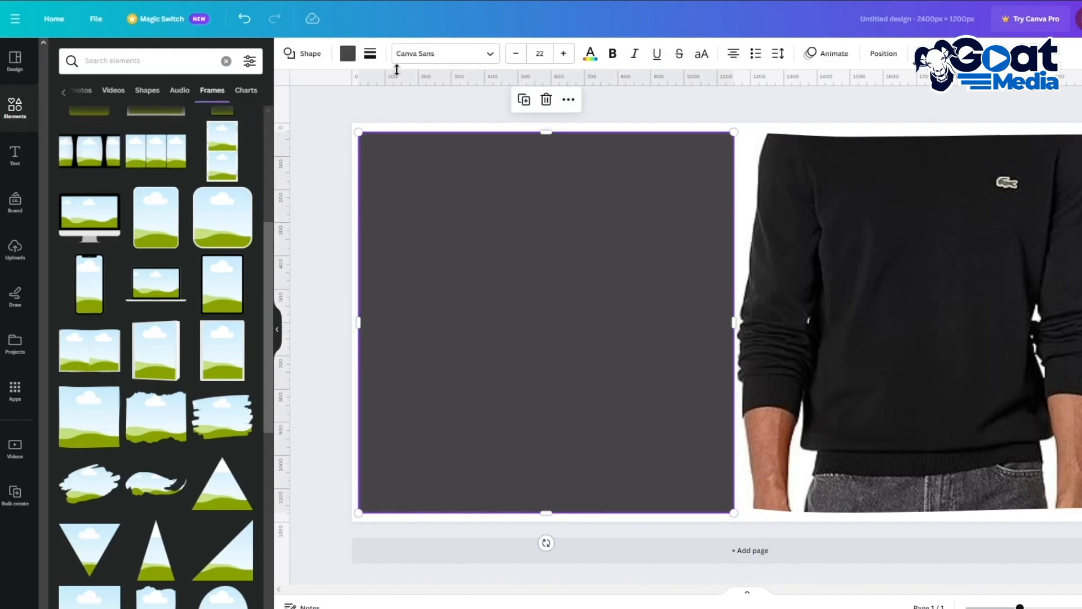
click(348, 54)
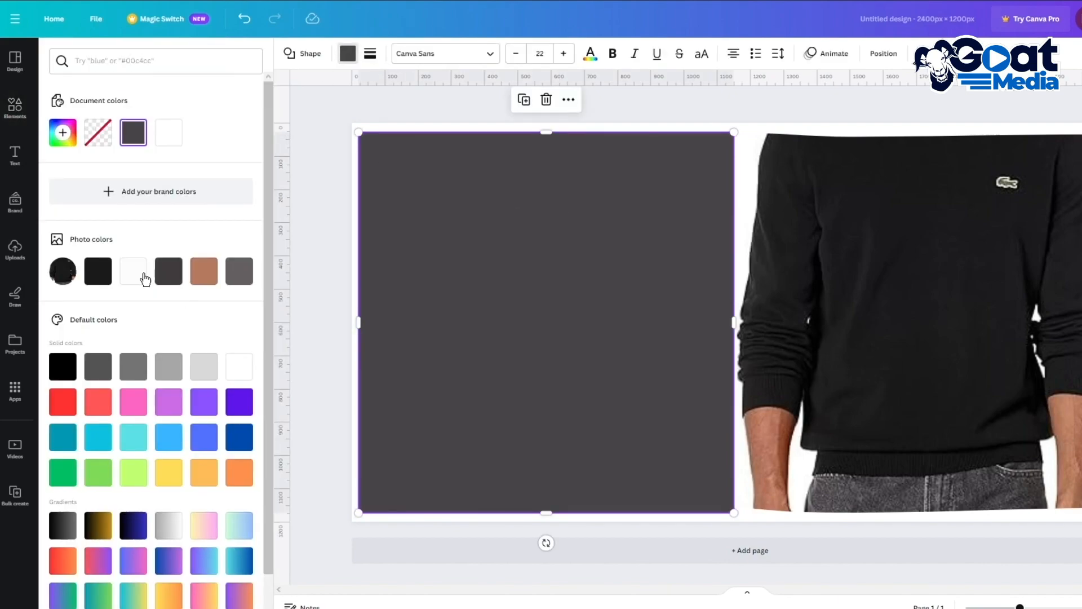
click(139, 275)
click(336, 112)
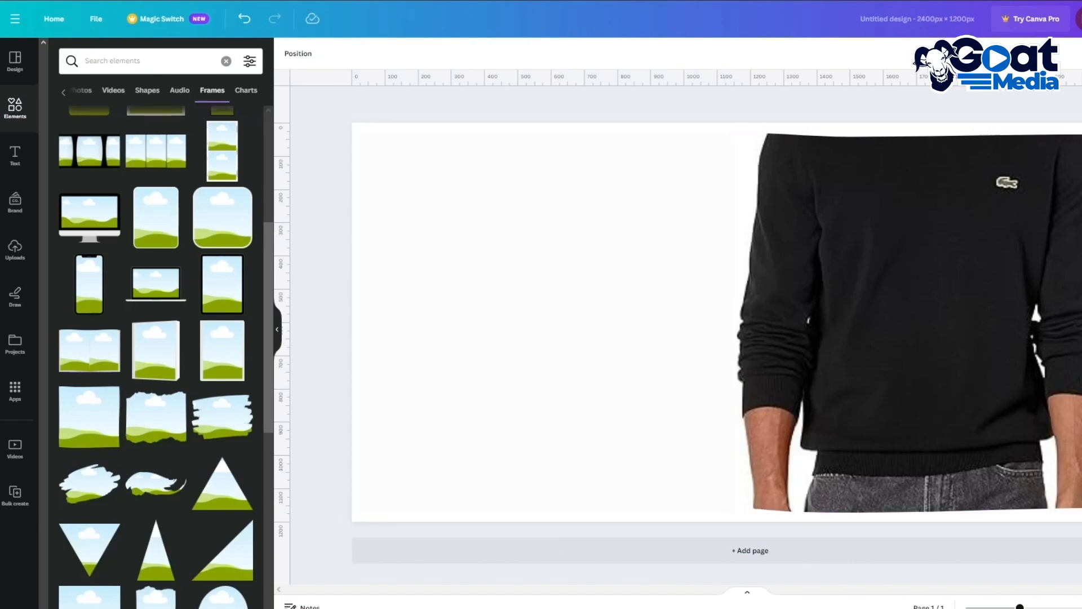
- Give the rectangle beside the sweater photo a custom solid light grey fill, #D1D1D1
click(655, 204)
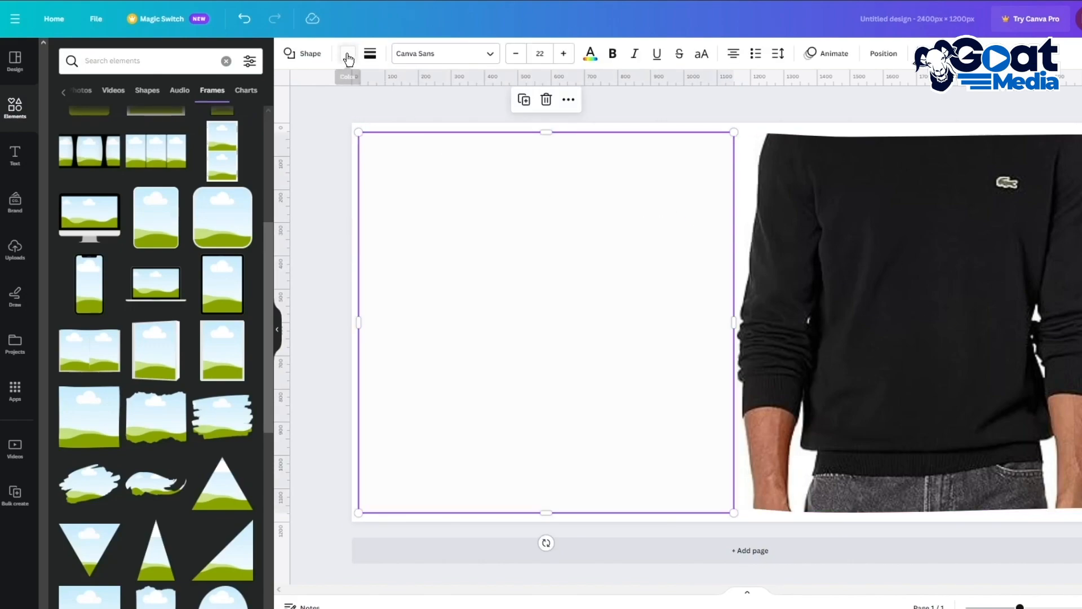
click(347, 54)
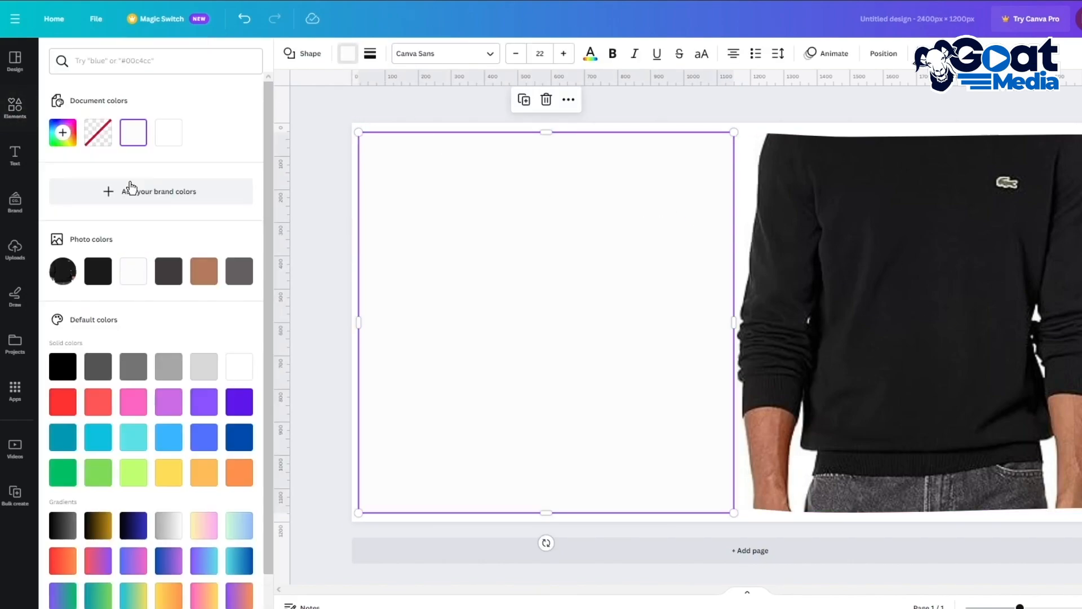
click(62, 135)
click(66, 197)
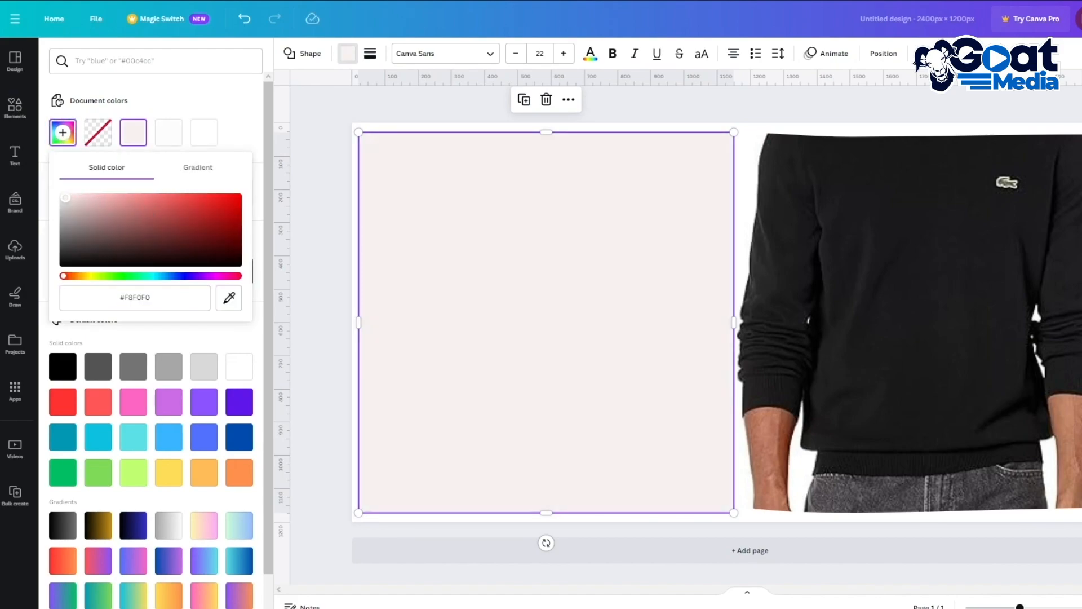
drag(68, 201, 59, 207)
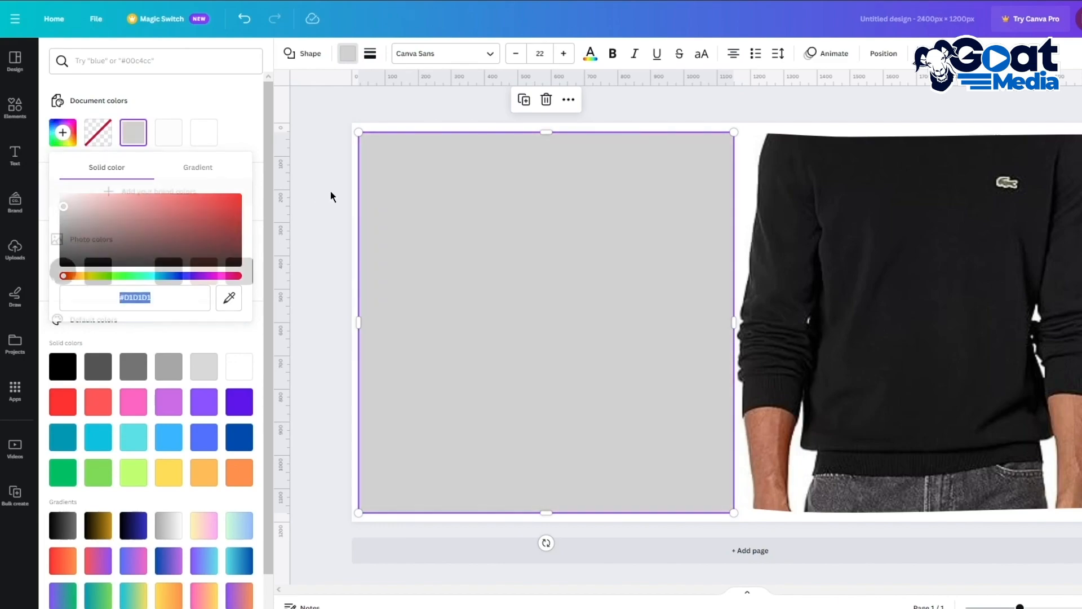
click(330, 192)
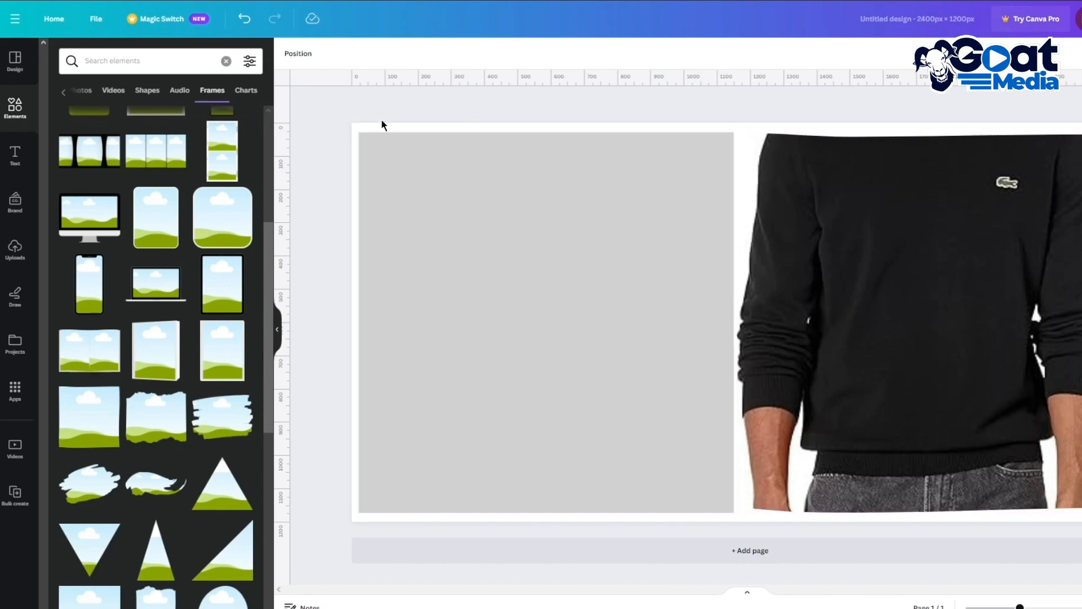
- Add a default heading to the page and place it across the middle of the grey rectangle
click(17, 156)
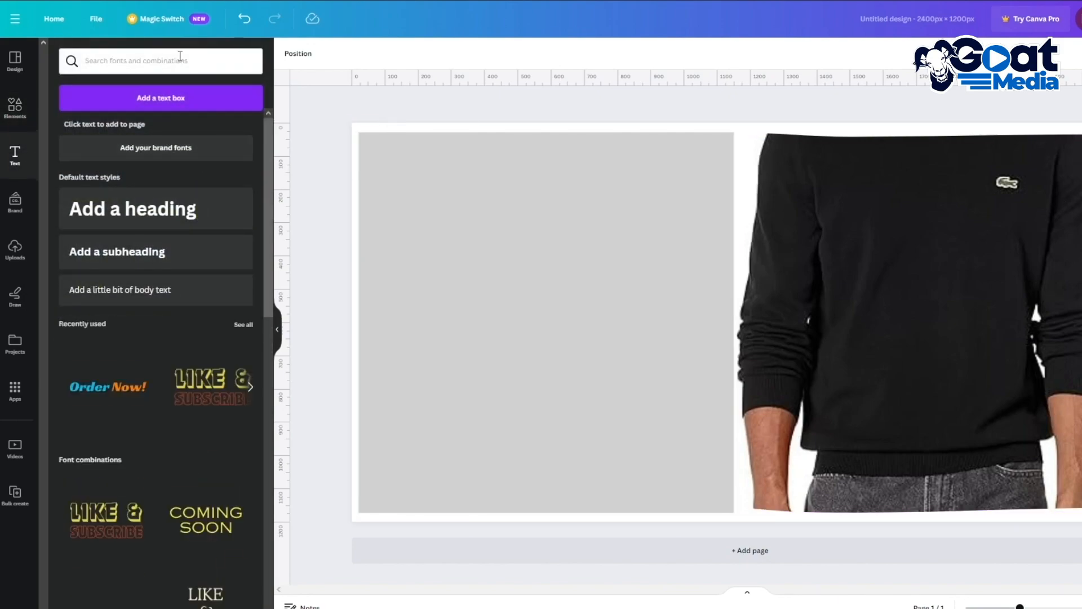
click(162, 210)
click(791, 273)
drag(643, 309, 446, 309)
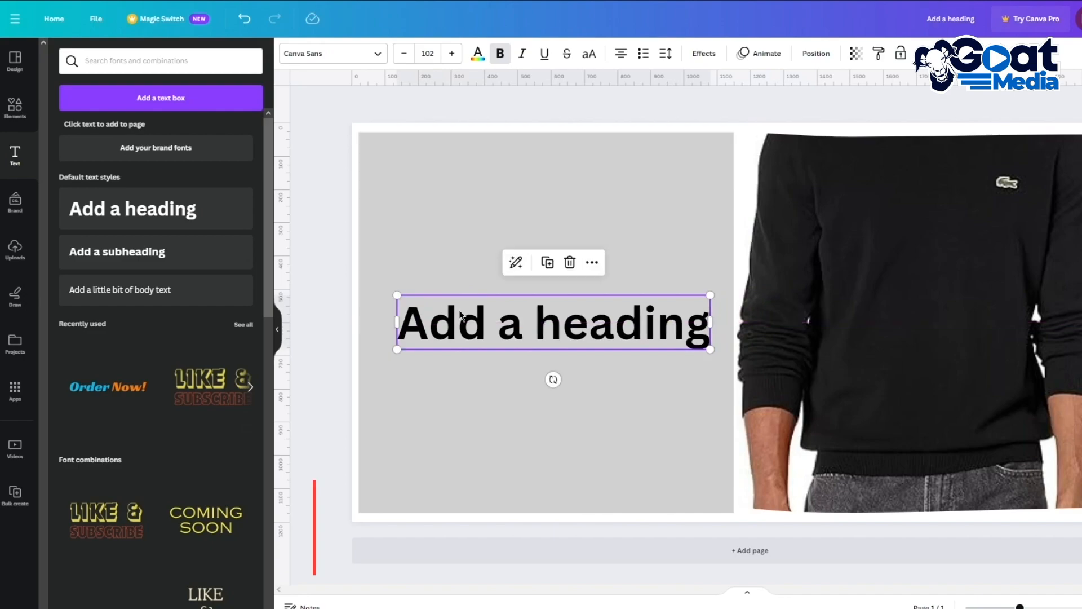
- Replace the heading text with "20%" and enlarge it to about size 218, centred on the grey rectangle
double_click(547, 314)
text(20)
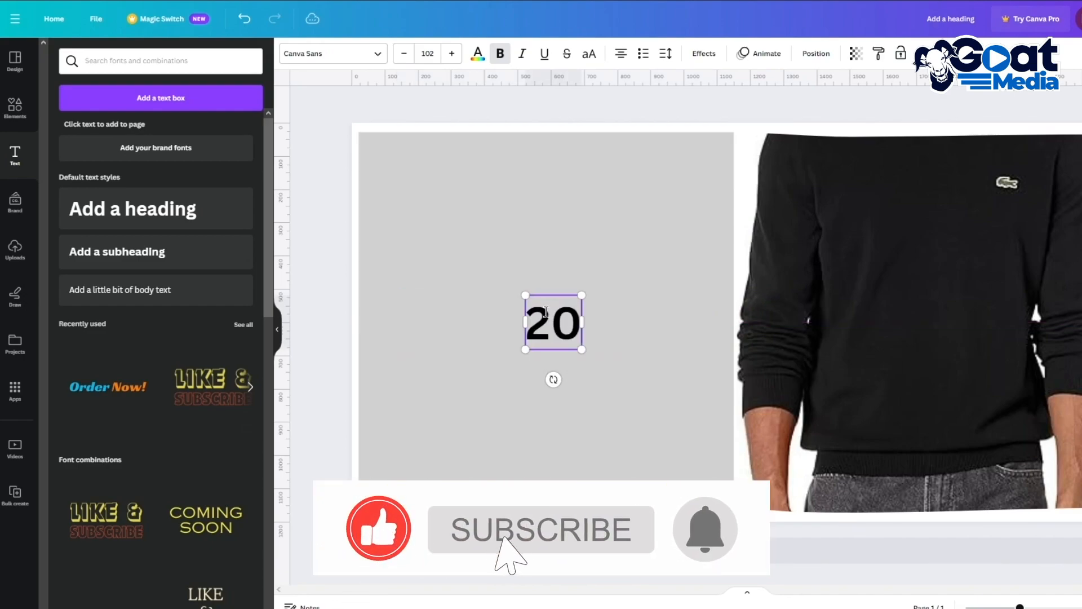
text(%)
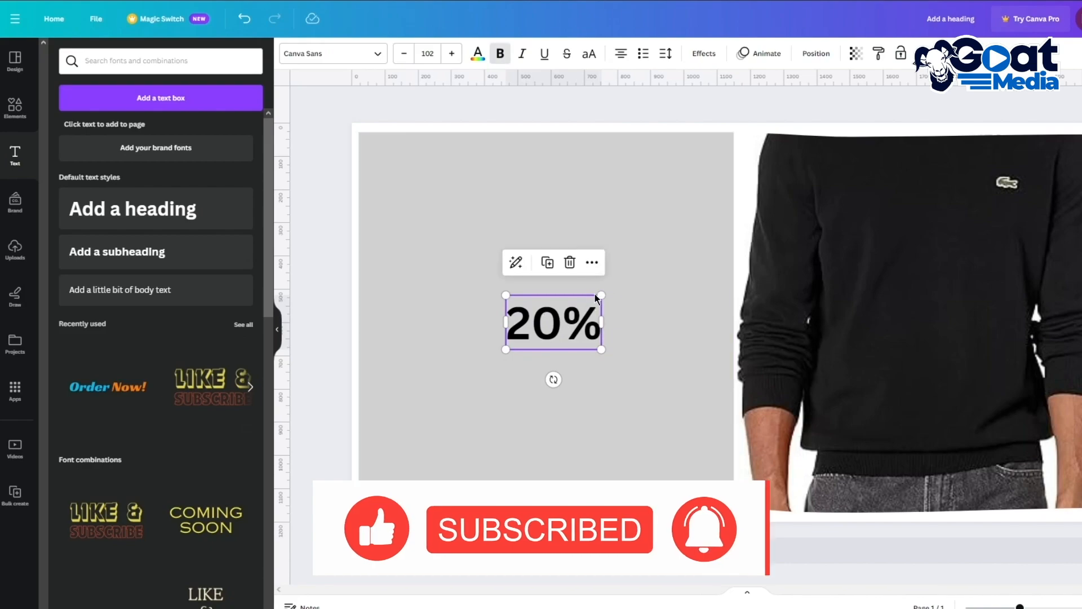
drag(600, 294, 710, 234)
drag(624, 292, 560, 321)
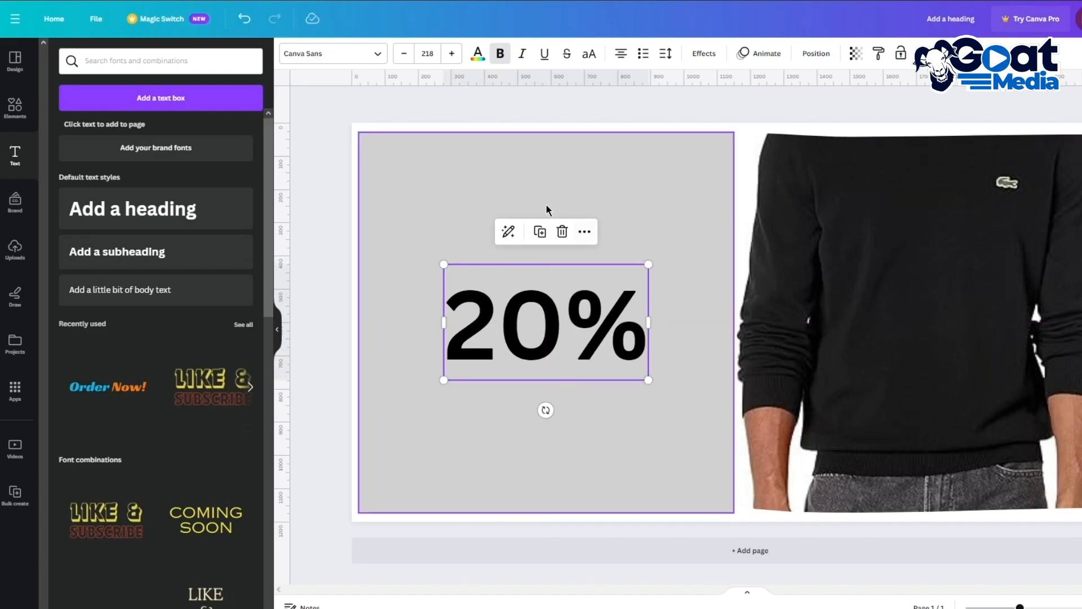
- Change the font of the "20%" text to Archivo Black
click(357, 66)
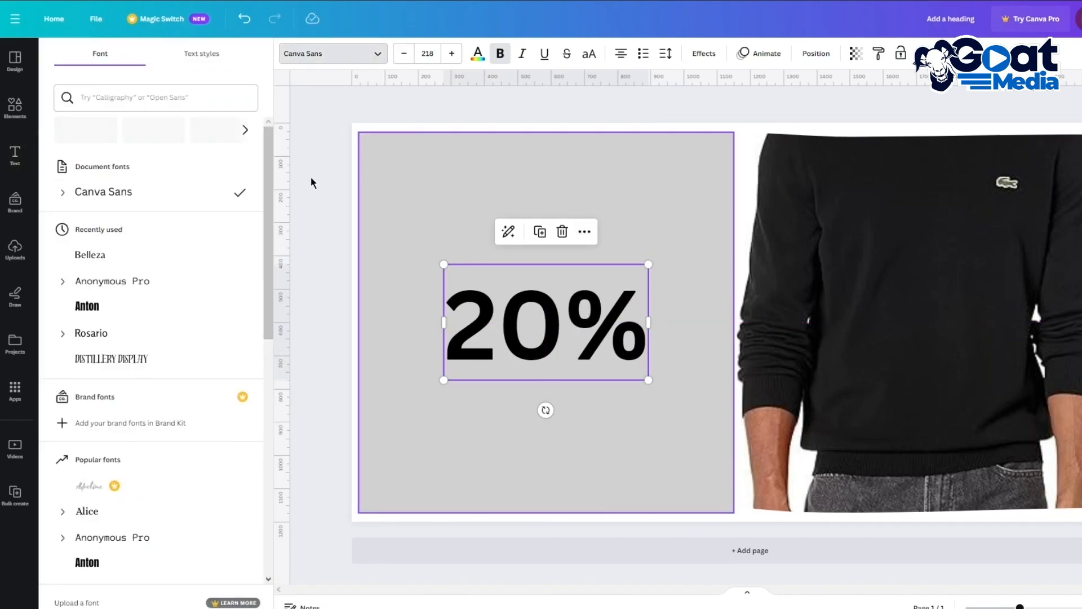
click(127, 306)
scroll(151, 301, down, 5)
scroll(134, 323, down, 2)
click(130, 275)
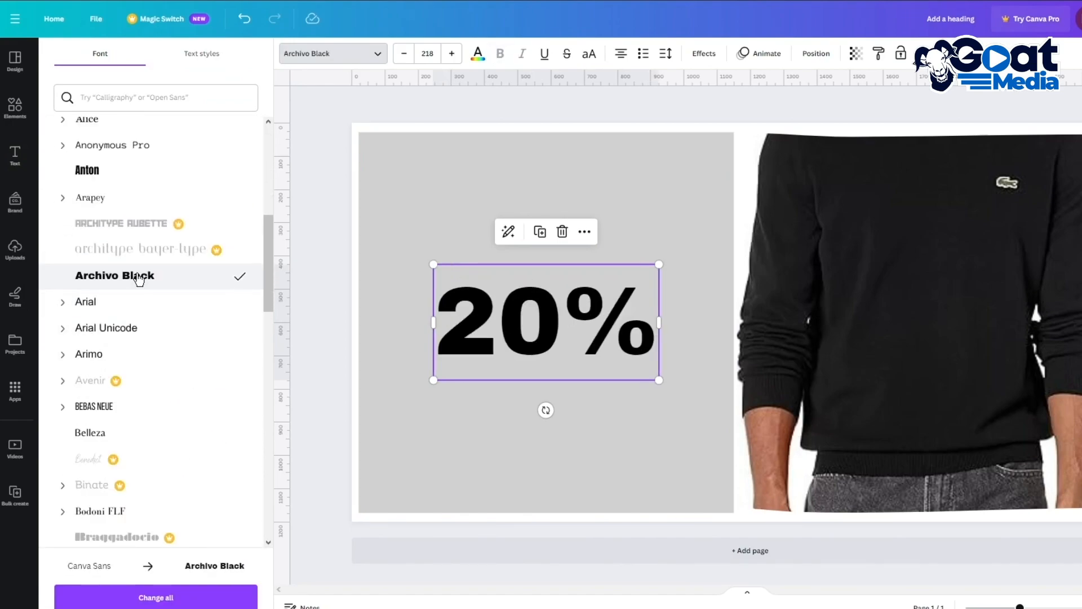
- Increase the "20%" text to font size 240 and re-centre it on the grey rectangle
click(458, 55)
click(459, 56)
click(459, 56)
click(459, 57)
click(458, 56)
click(459, 56)
click(446, 218)
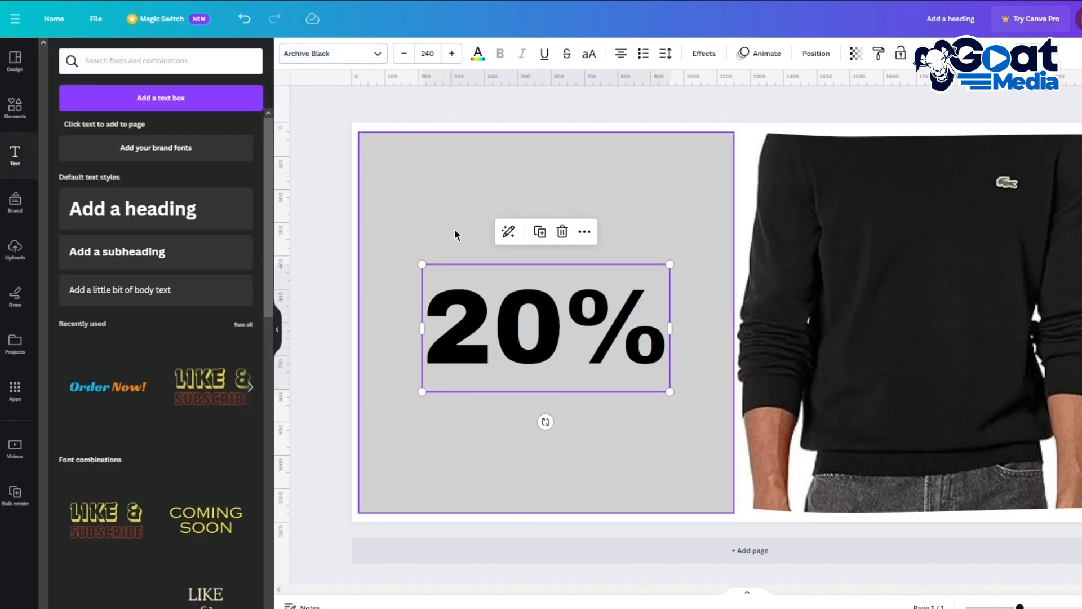
click(333, 141)
drag(540, 341, 539, 335)
click(333, 281)
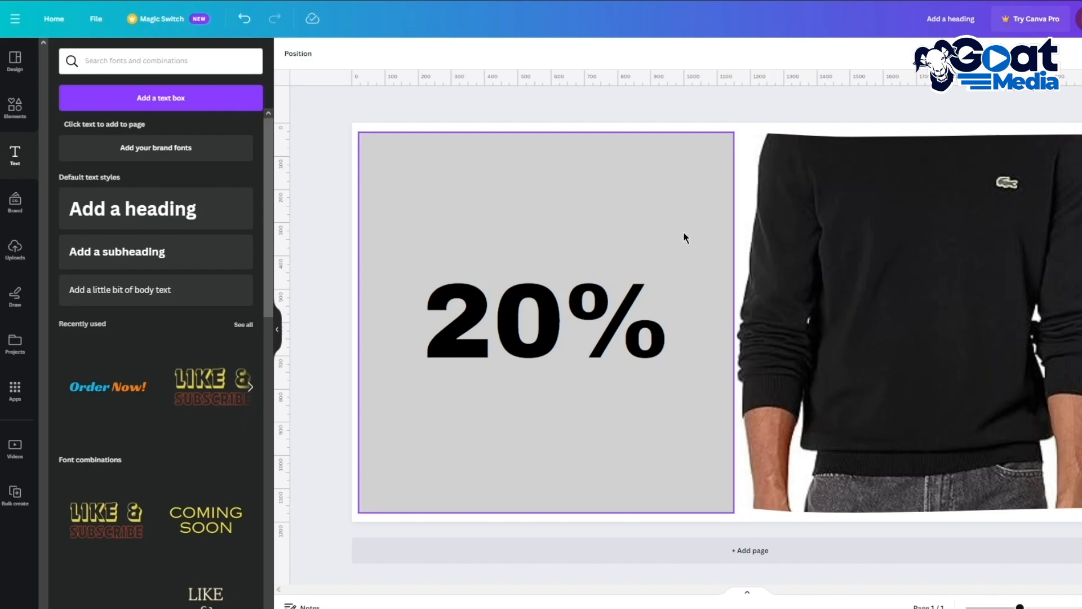
- Search the elements for "sq", add the suggested Rectangle shape and move it over the lower part of the 0 in "20%"
click(15, 107)
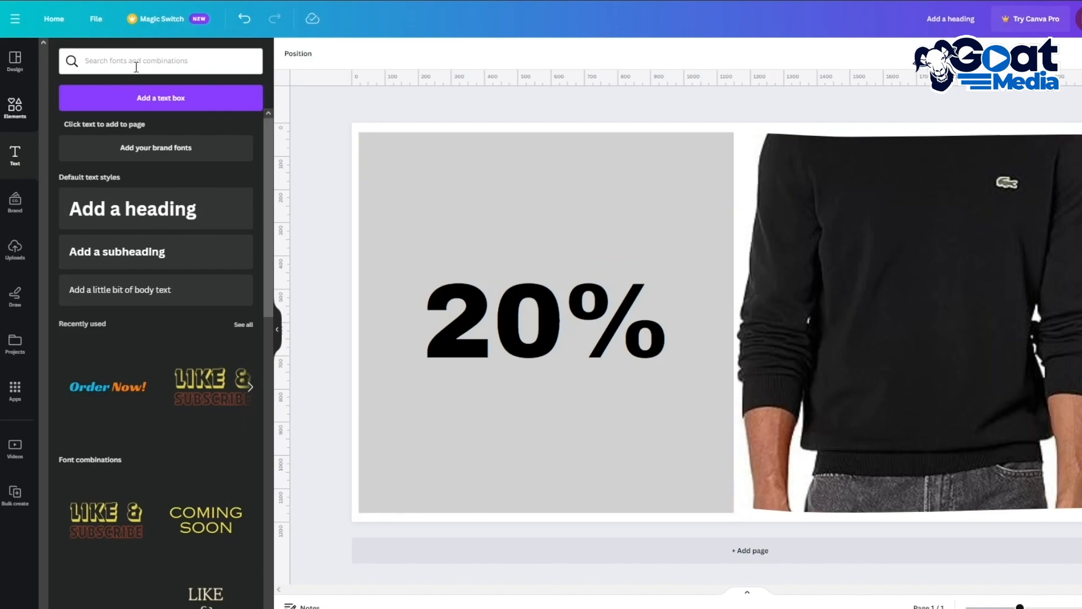
click(143, 67)
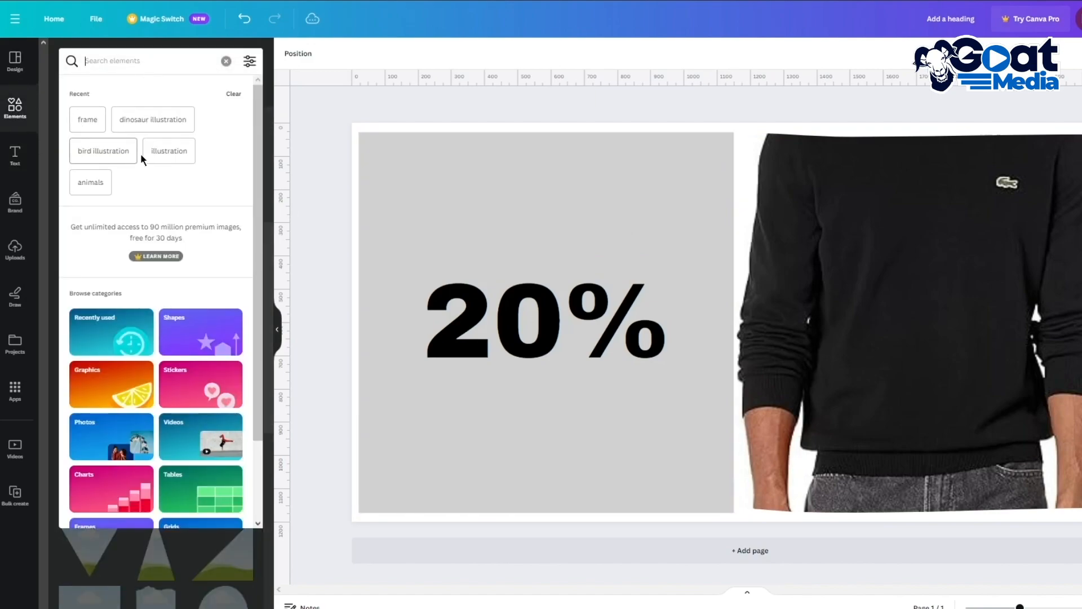
text(sq)
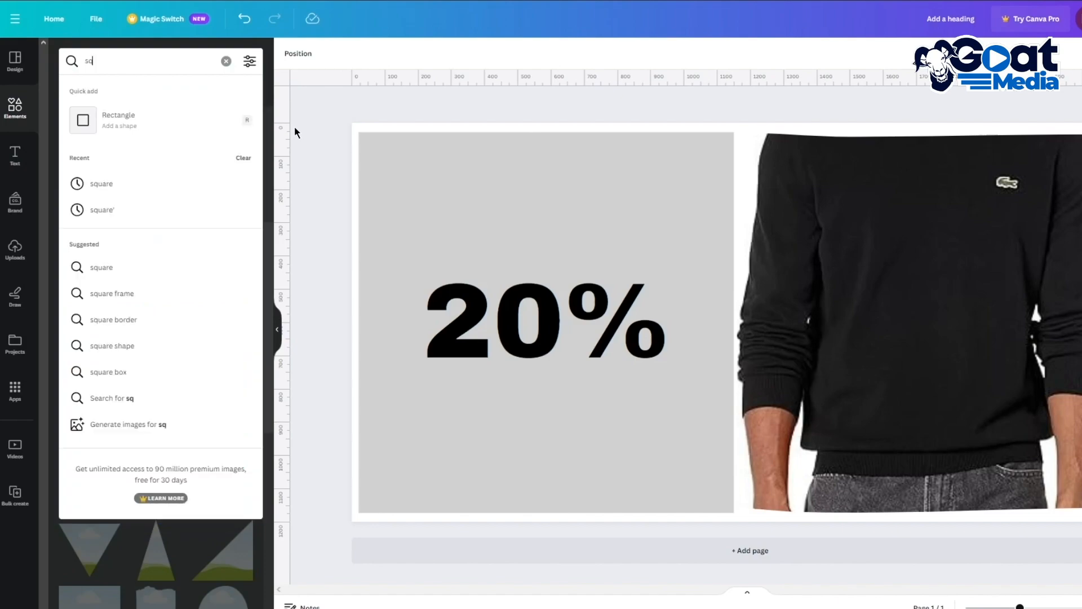
click(178, 121)
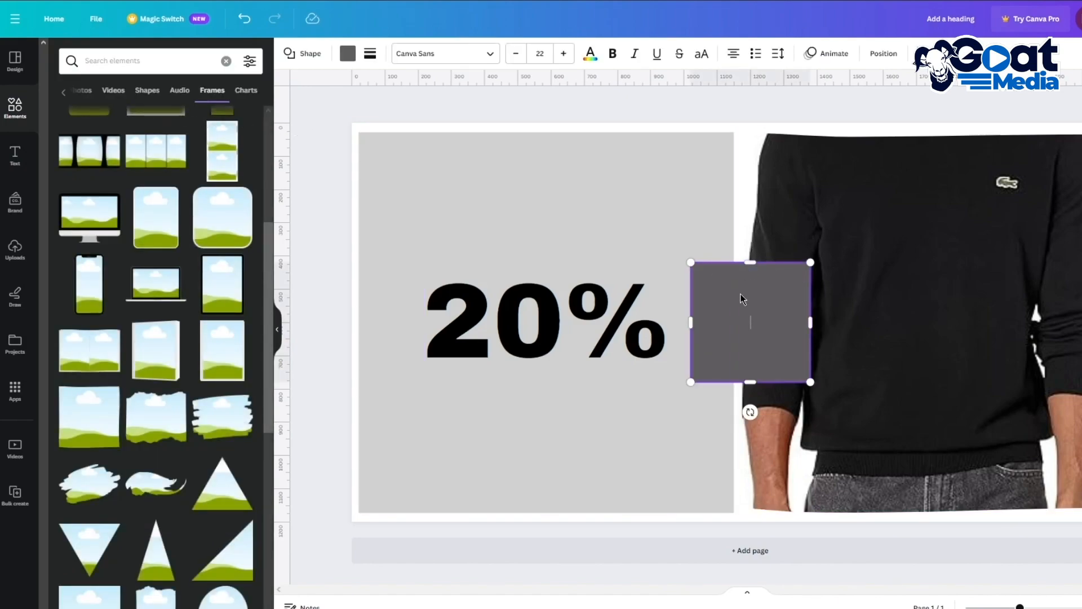
drag(769, 297, 561, 373)
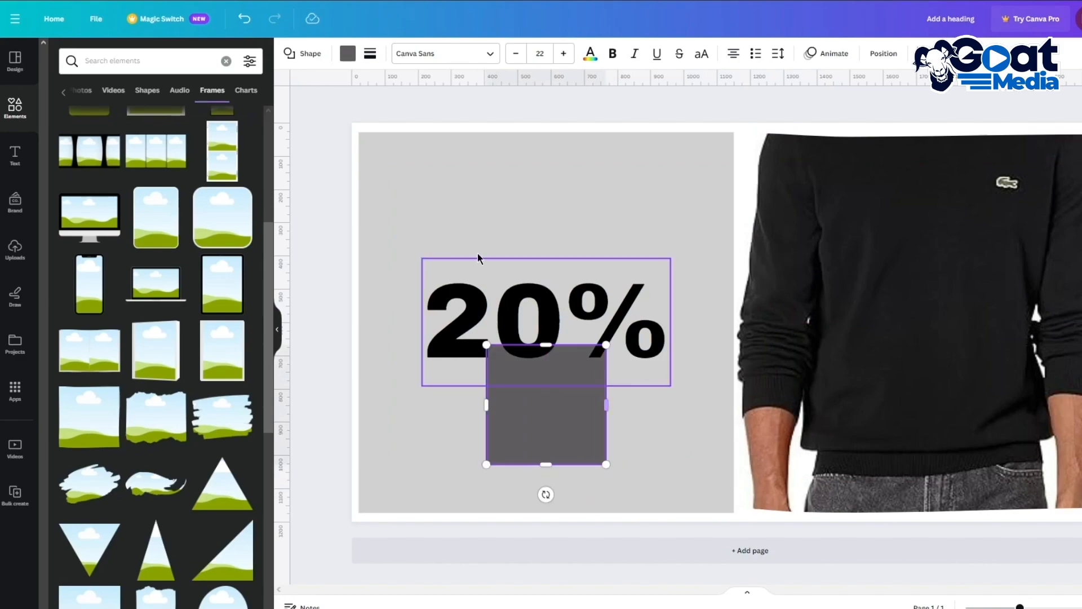
- Fill the small square with the same light grey as the large rectangle, using the document colours
click(348, 53)
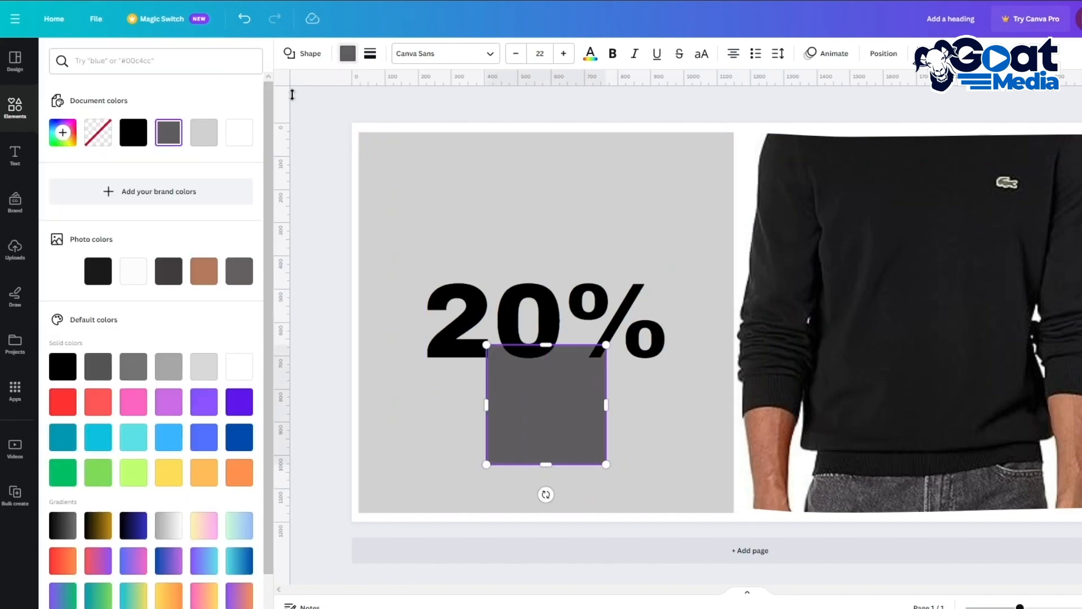
click(201, 134)
click(583, 225)
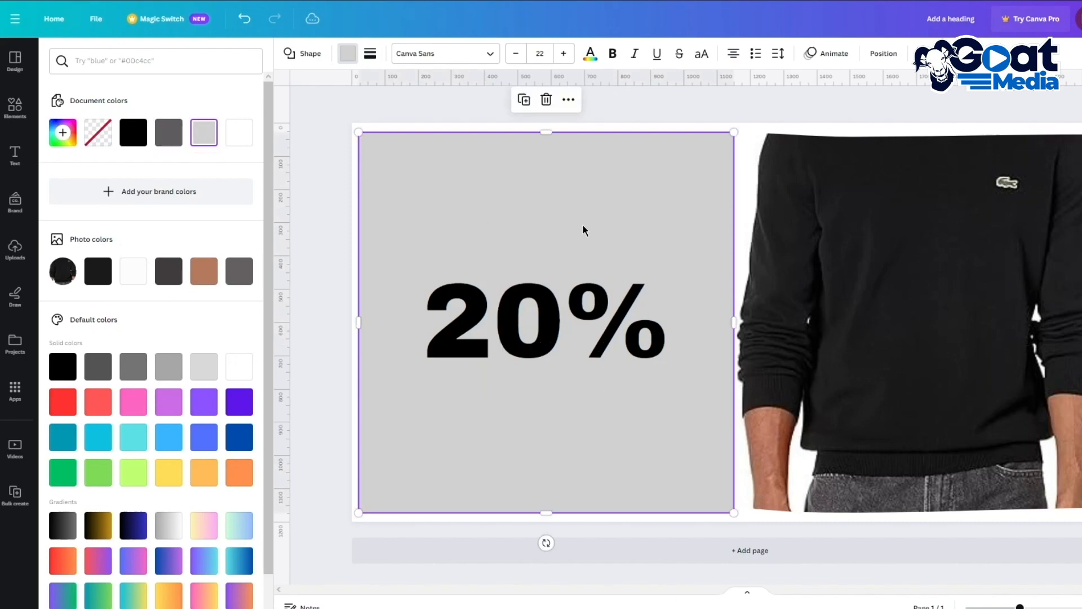
- Select the small grey square and bring it one layer forward
click(572, 404)
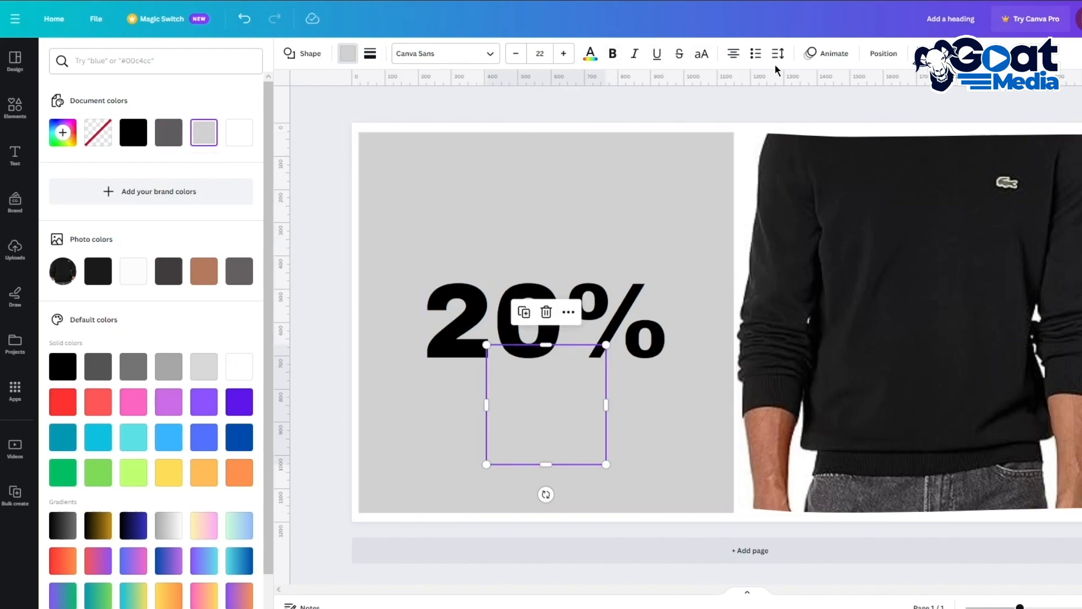
click(883, 53)
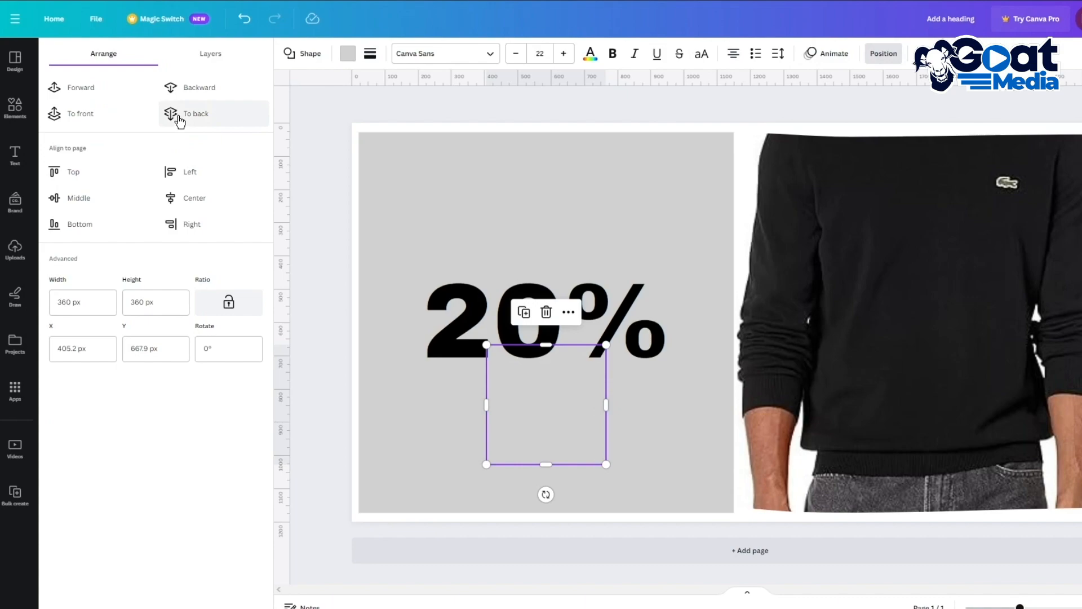
click(84, 89)
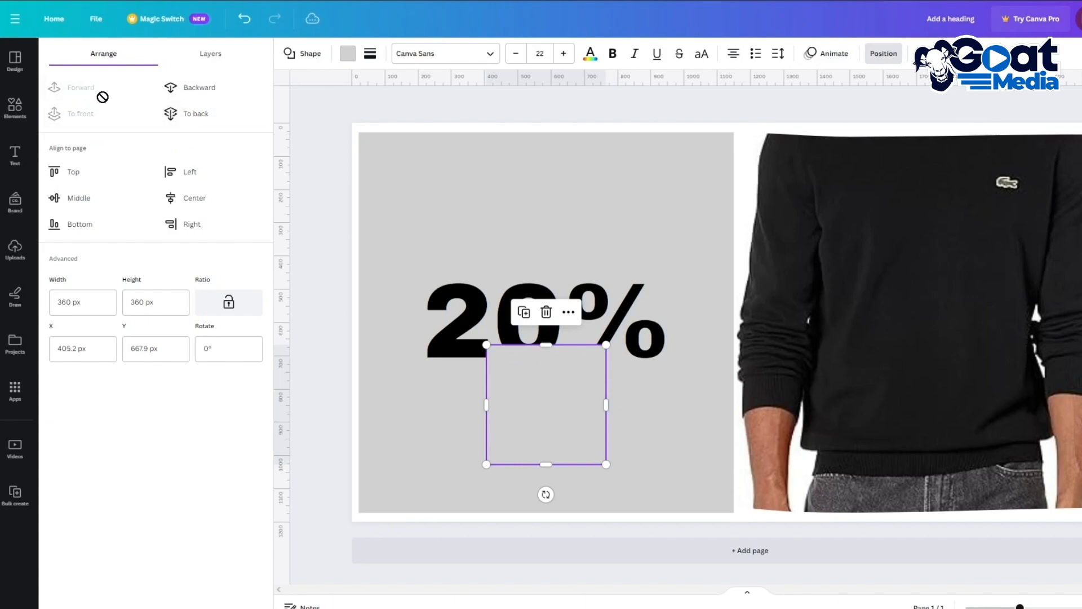
- Shrink the small grey square and position it so it hides only the lower half of the 0 in "20%"
click(517, 397)
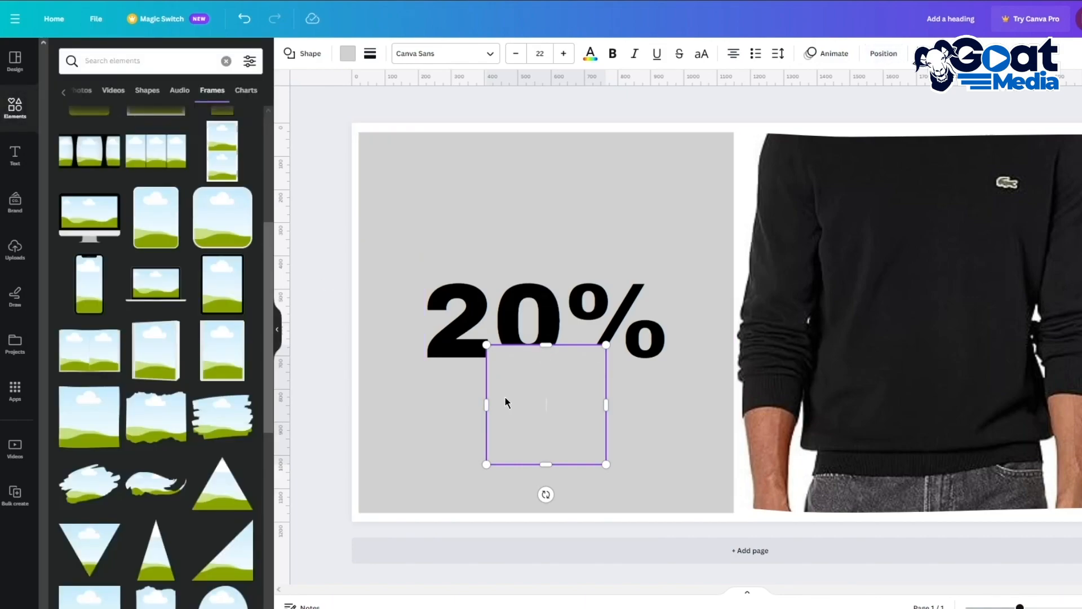
key(Escape)
drag(527, 404, 517, 381)
drag(595, 323, 557, 337)
mouse_move(519, 367)
mouse_down()
mouse_move(542, 367)
mouse_move(523, 351)
mouse_up()
click(574, 225)
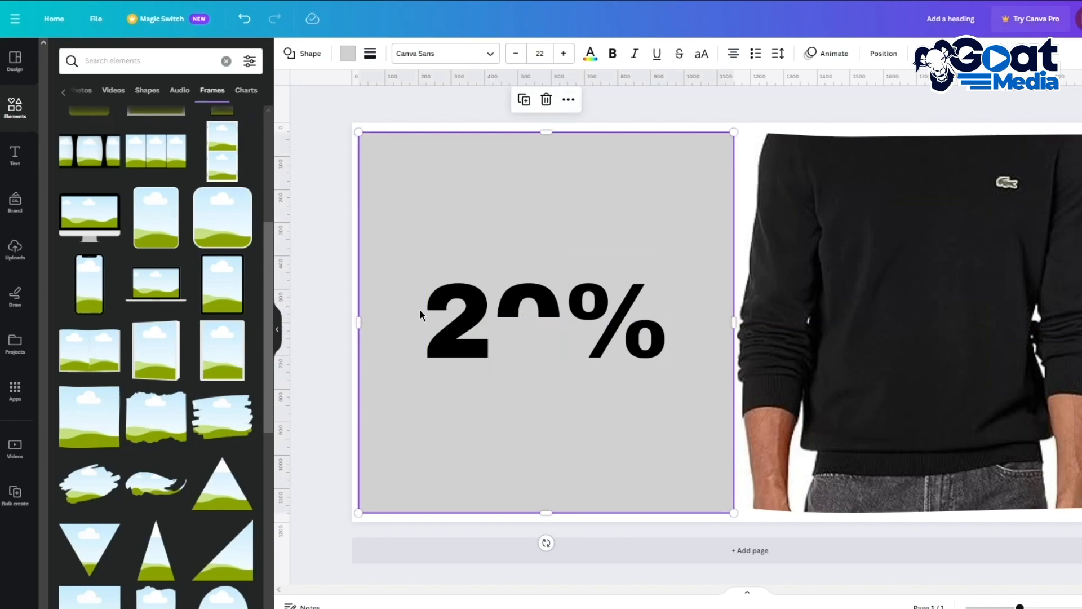
- Copy and paste the "20%" text, and change the copy's wording to "OFF"
click(479, 298)
right_click(477, 295)
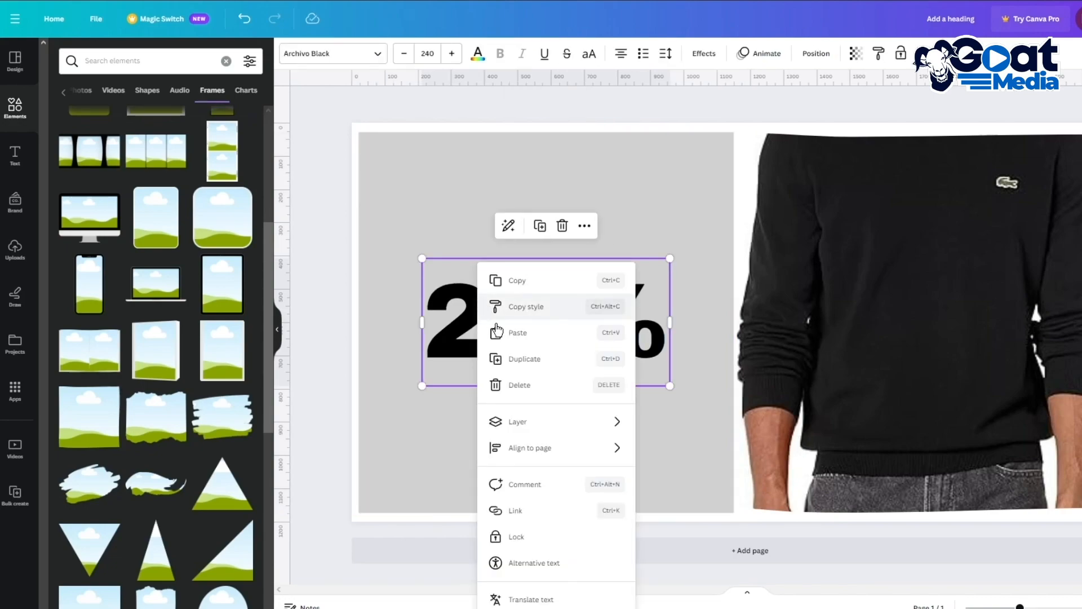
click(517, 285)
right_click(437, 231)
click(476, 300)
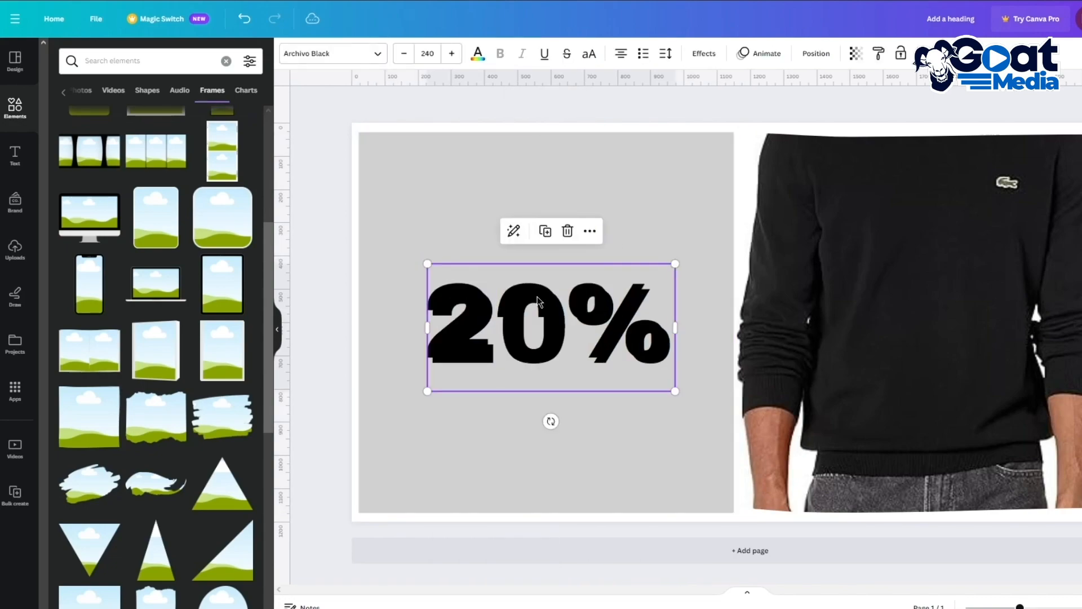
double_click(615, 321)
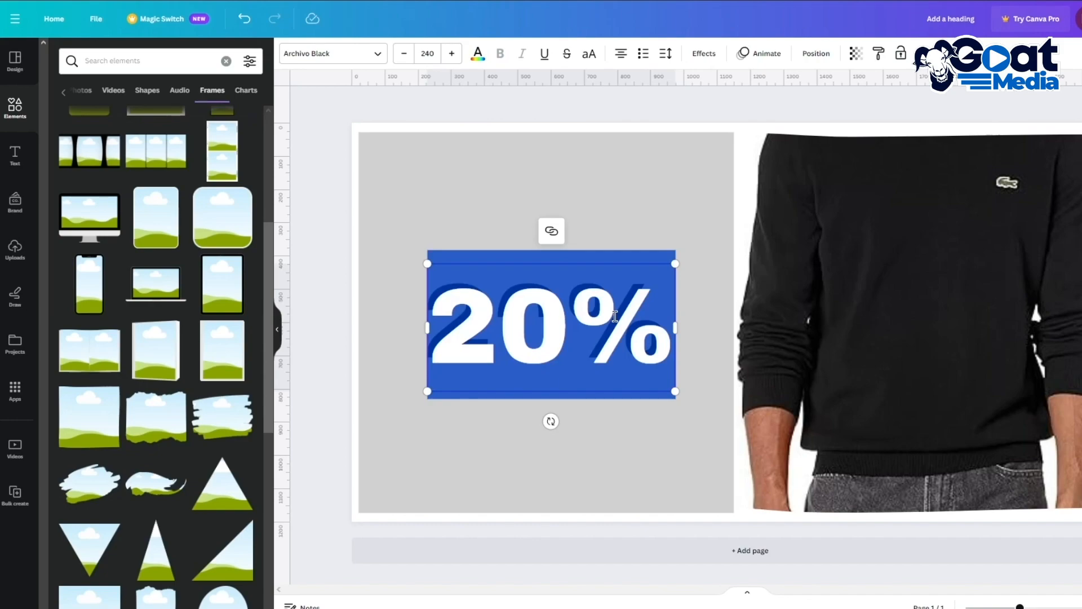
text(OFF)
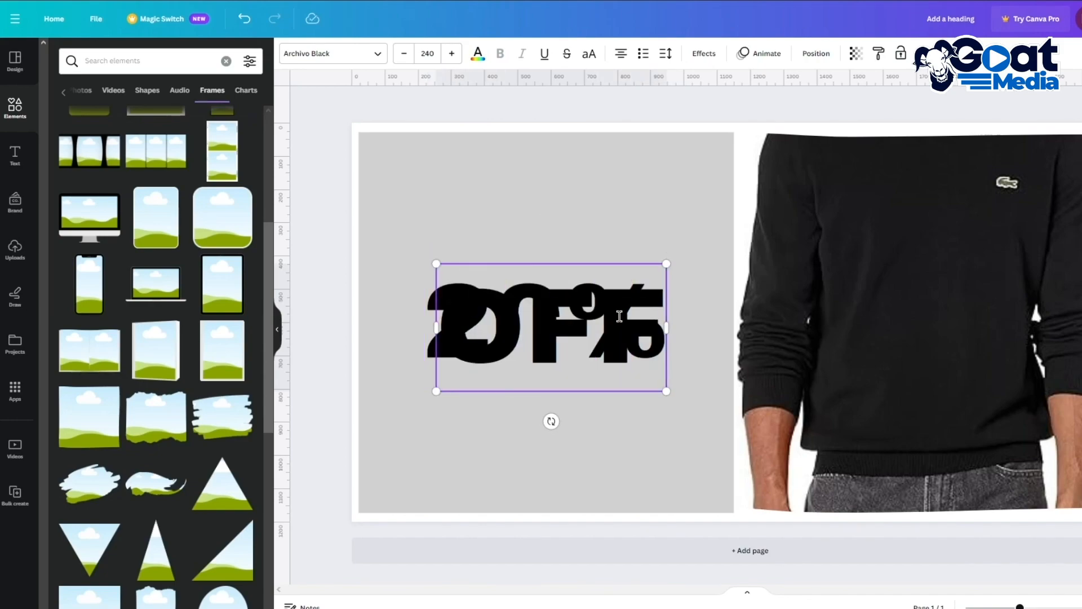
- Shrink the "OFF" text to about size 76 and fit it into the hidden lower half of the 0
click(653, 218)
click(627, 311)
drag(667, 263, 530, 336)
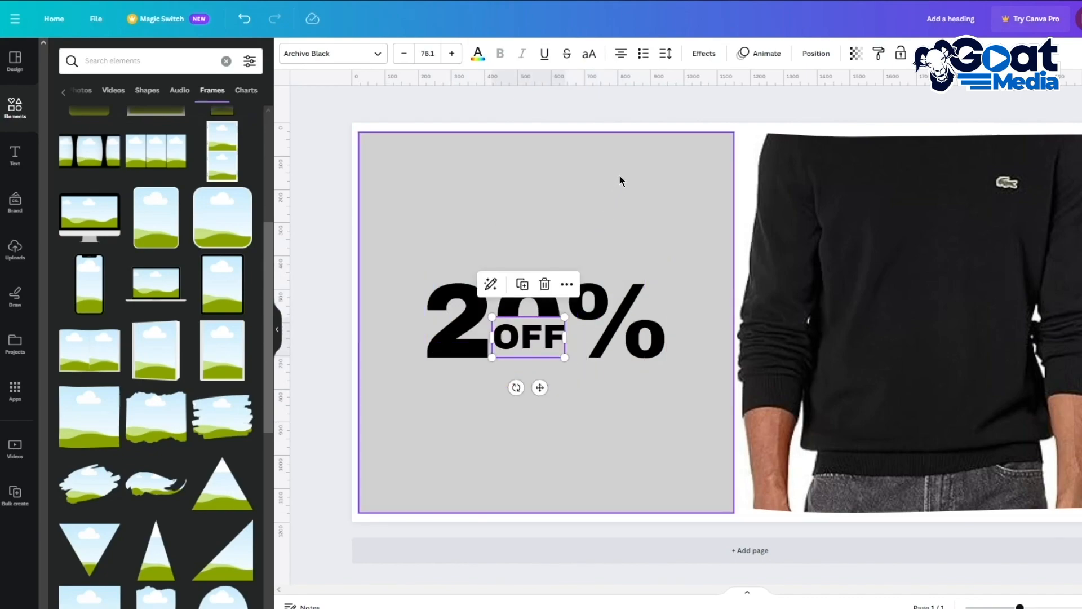
click(629, 106)
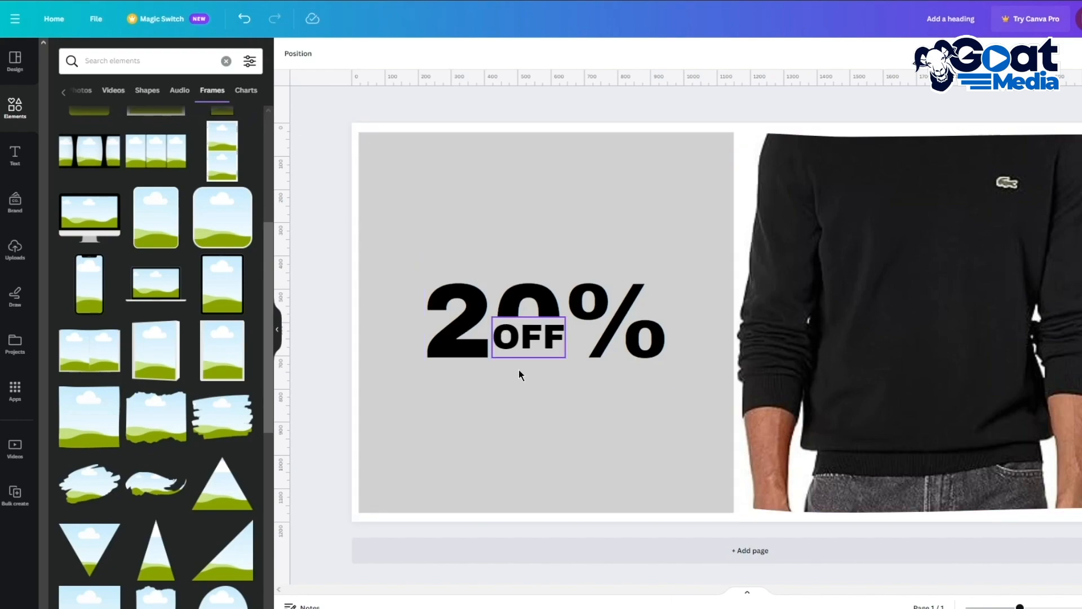
click(514, 342)
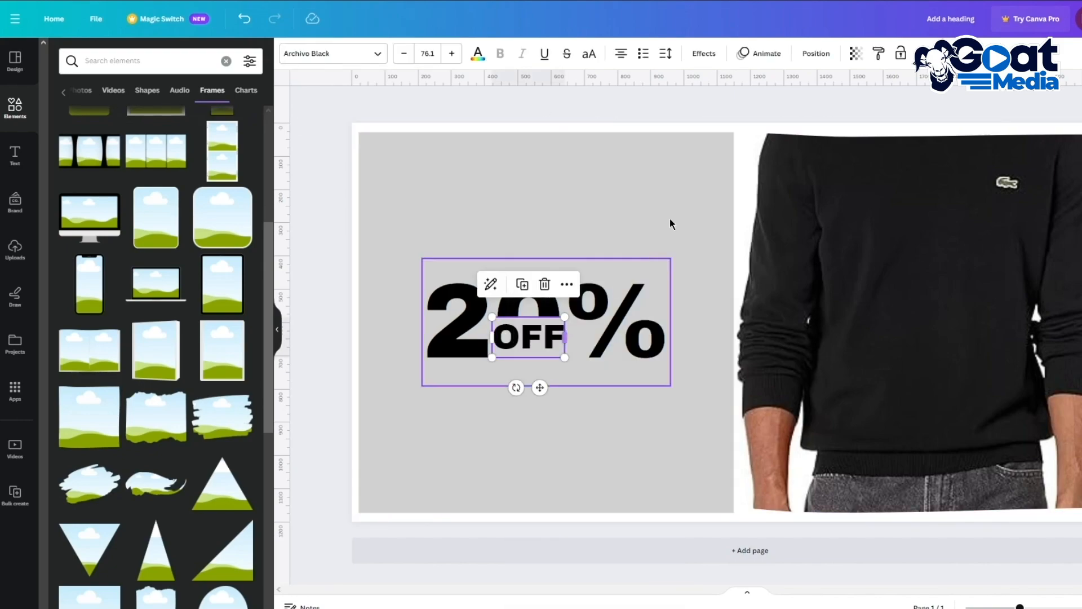
click(694, 167)
key(ctrl+v)
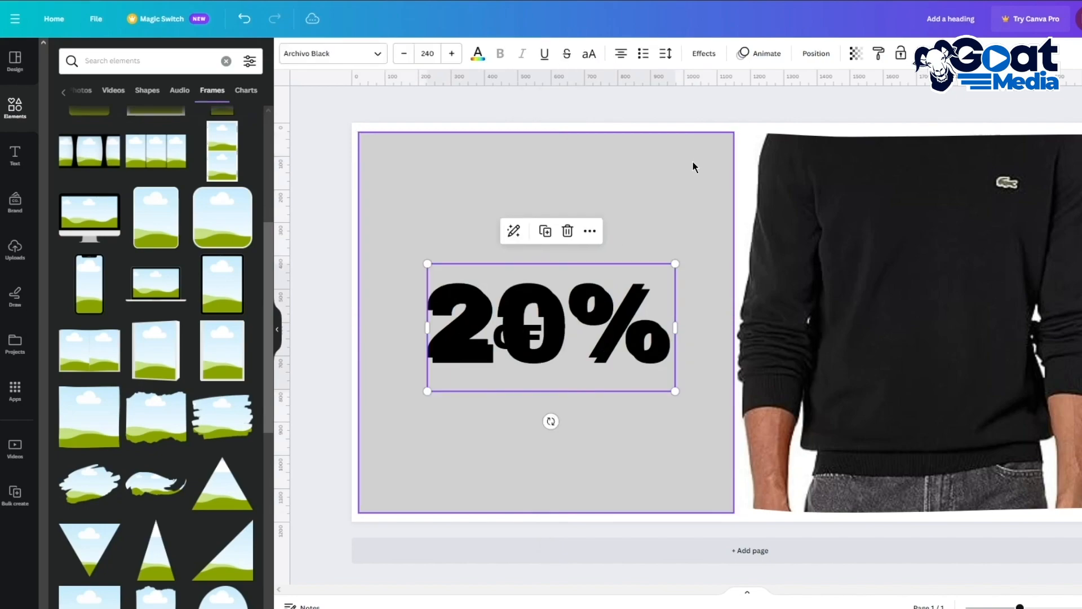
drag(676, 263, 533, 381)
drag(532, 381, 530, 370)
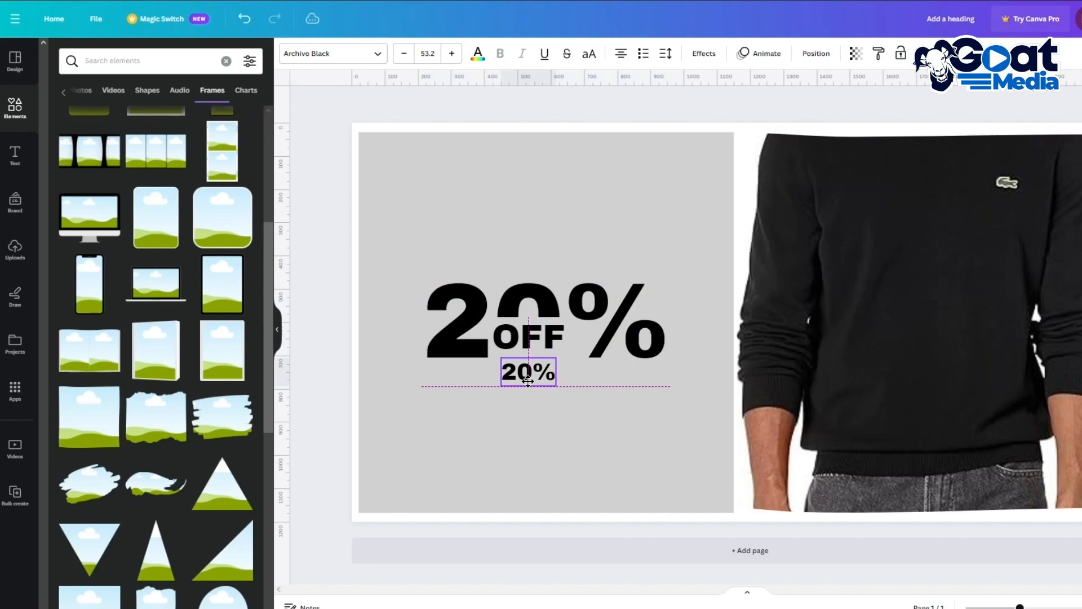
double_click(530, 370)
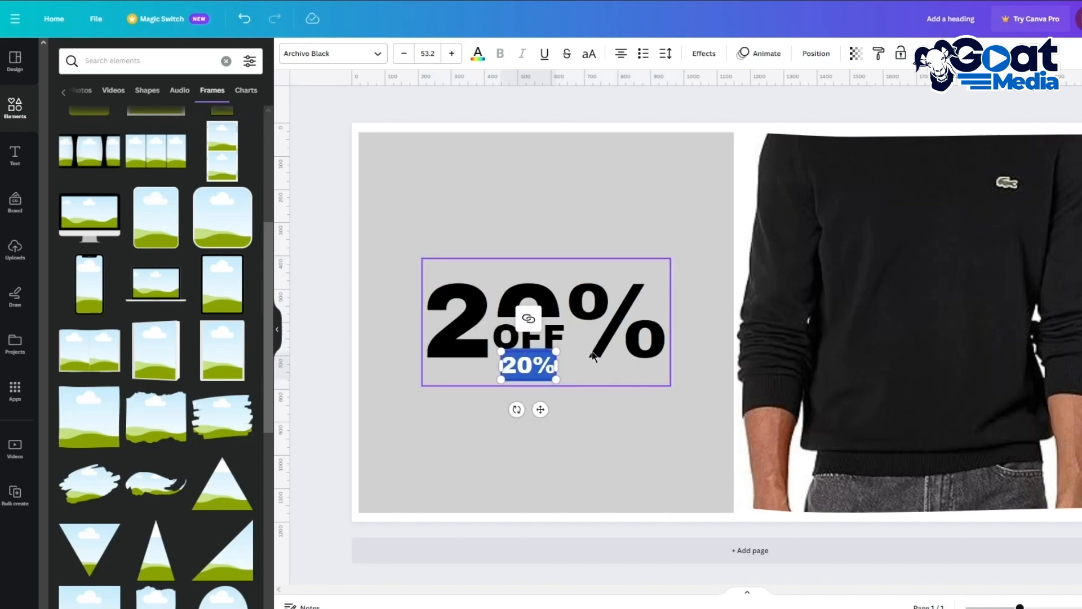
text(Summ)
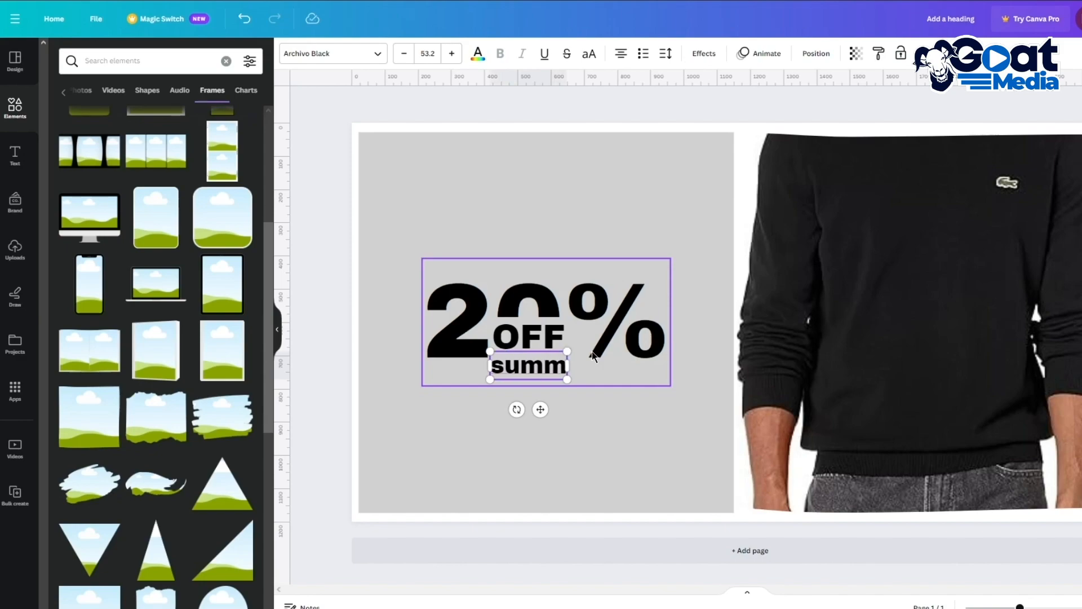
key(BackSpace)
key(BackSpace)
key(BackSpace)
key(BackSpace)
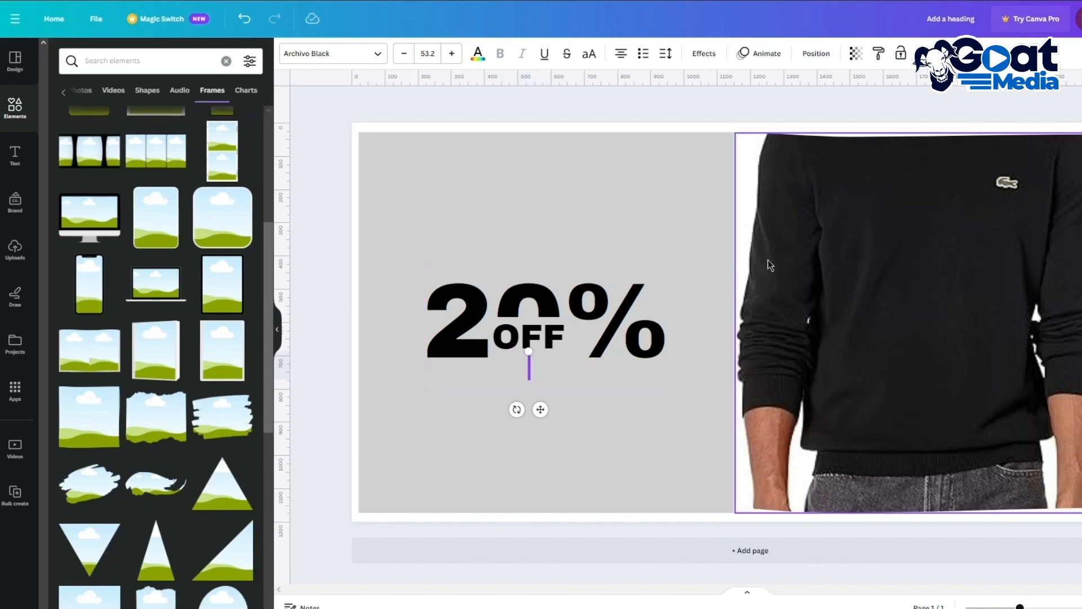
click(424, 51)
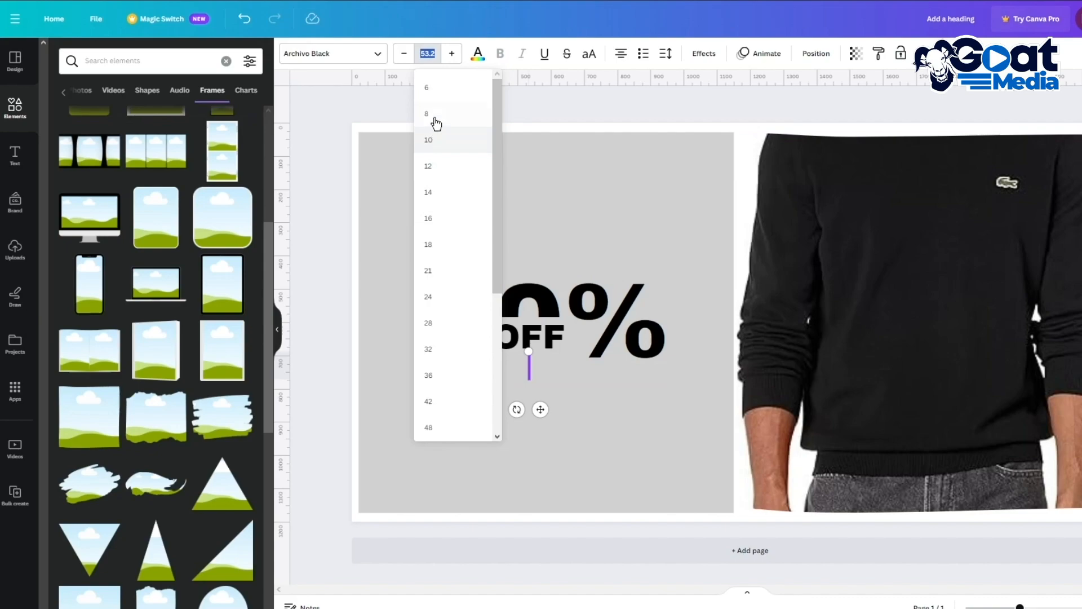
click(434, 112)
click(367, 57)
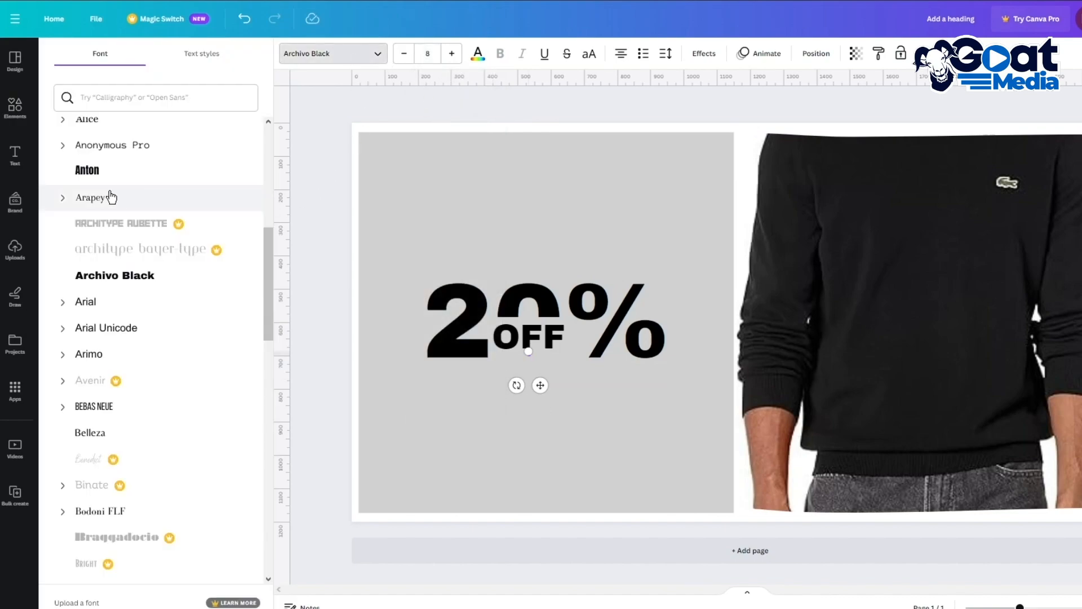
scroll(149, 204, down, 4)
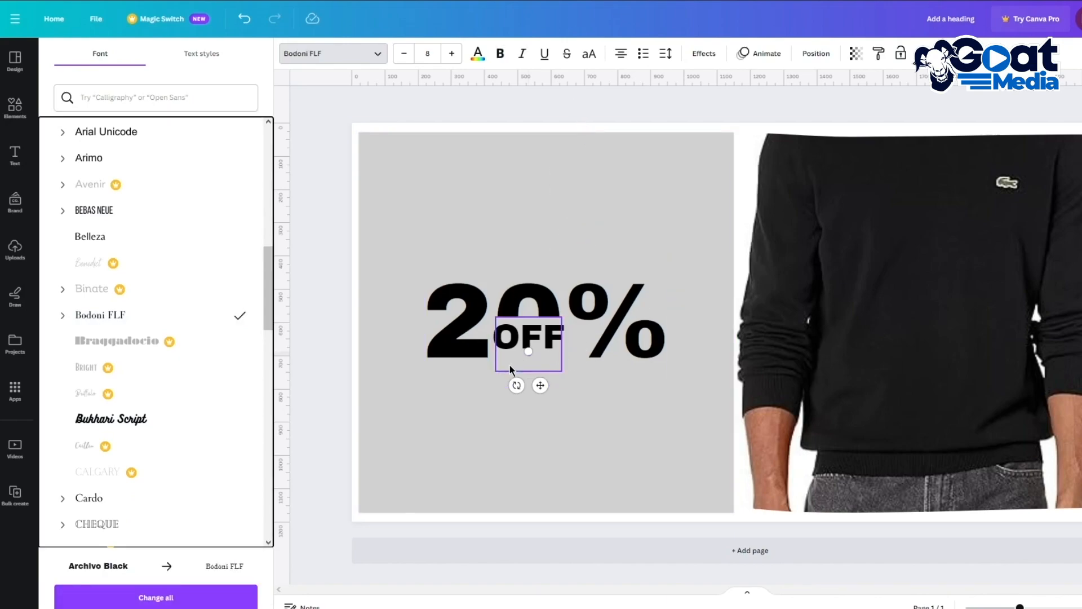
drag(542, 384, 542, 445)
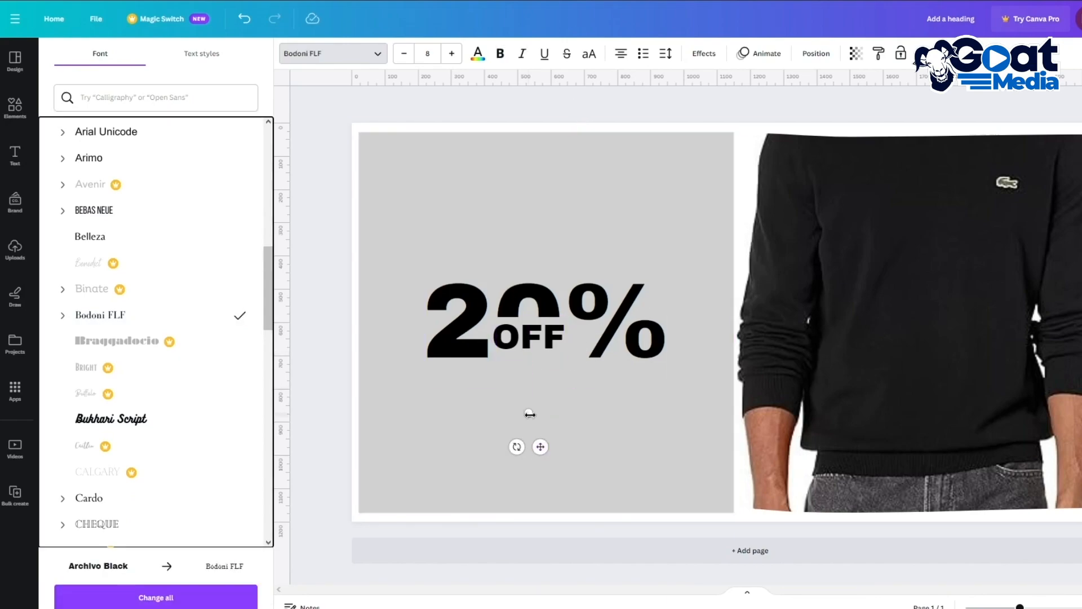
drag(530, 409, 628, 370)
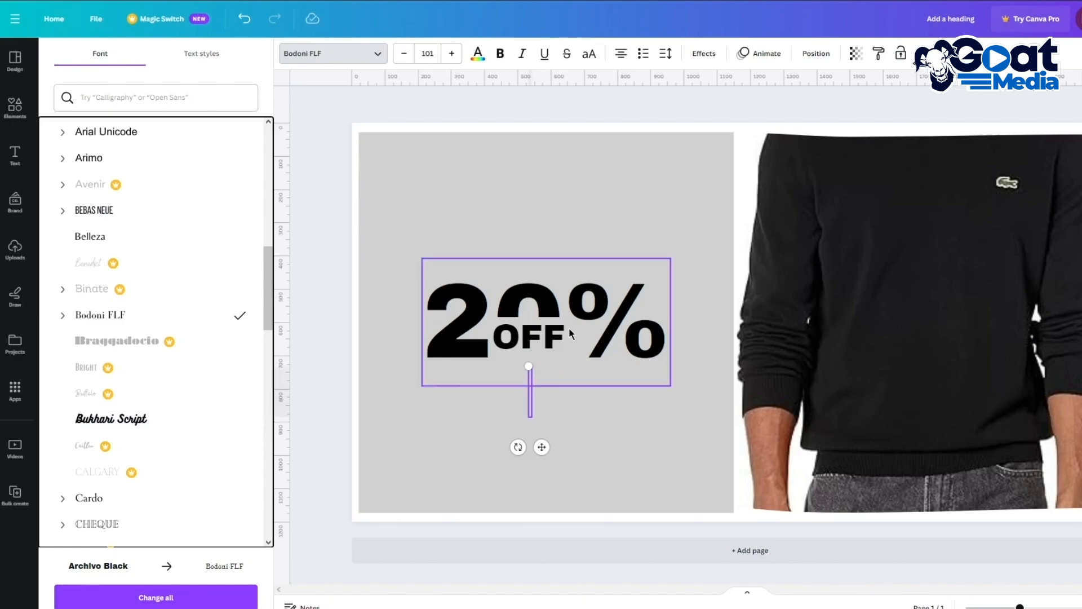
click(542, 114)
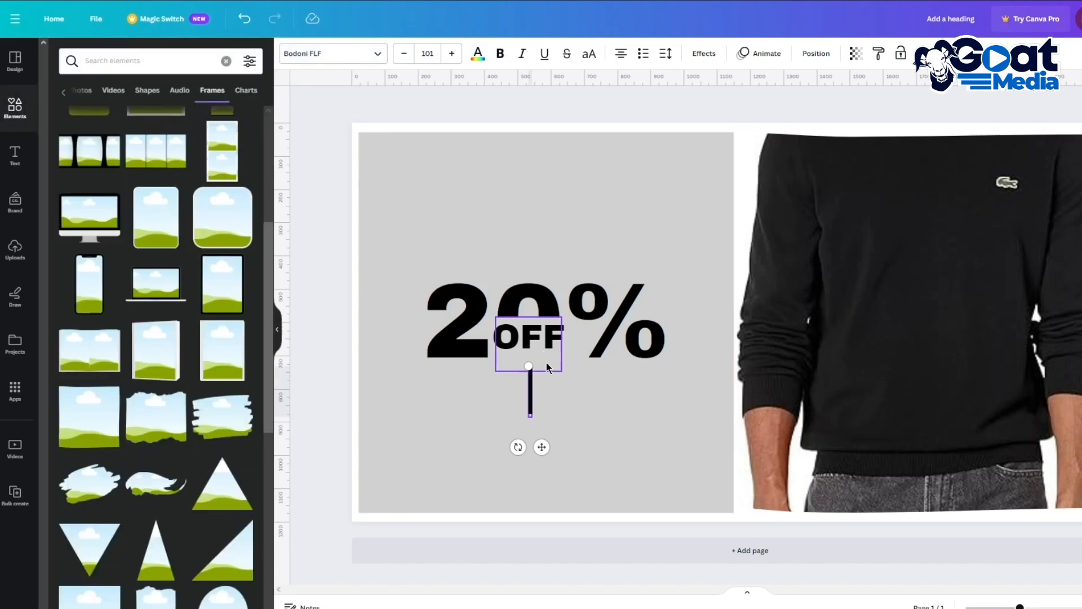
click(549, 106)
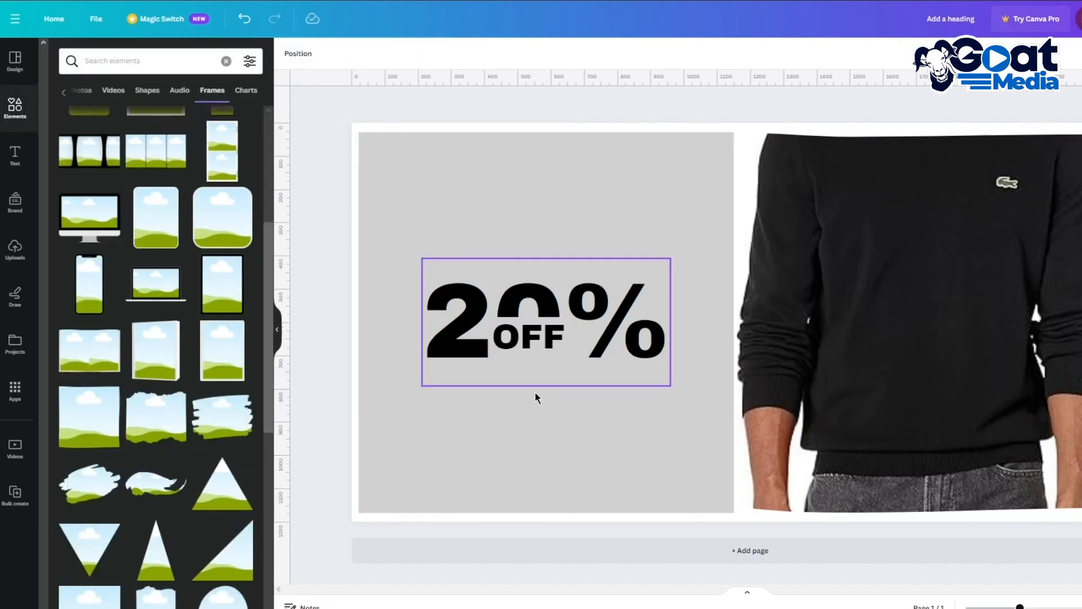
- Add a body text line reading "SUMMER IS OVER, WINTER SALE IS HERE" just below the "20%" text
click(15, 157)
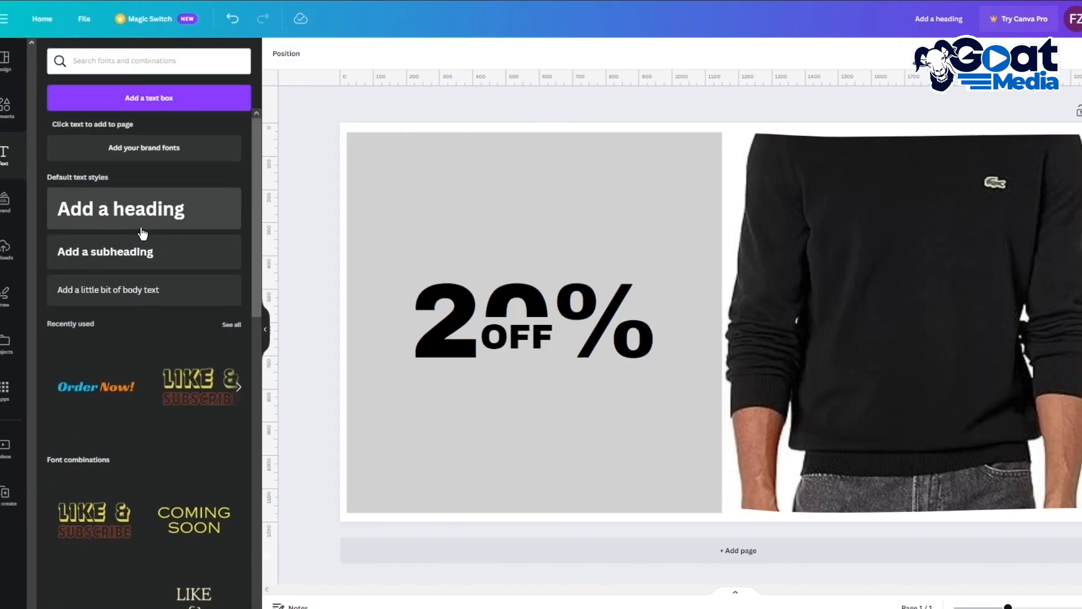
click(120, 289)
drag(703, 370, 556, 400)
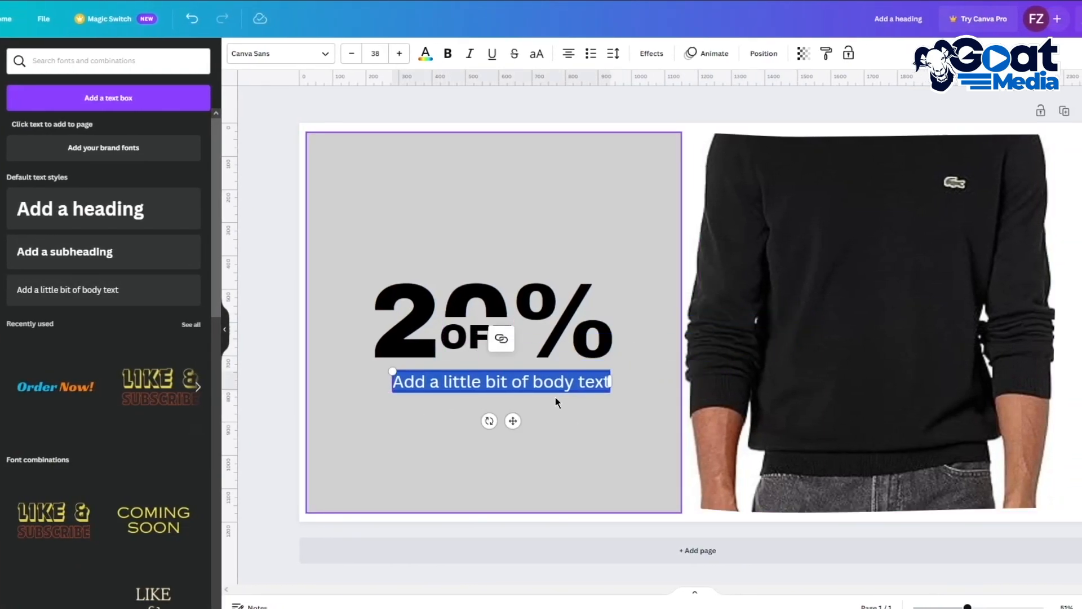
text(SUMMER IS)
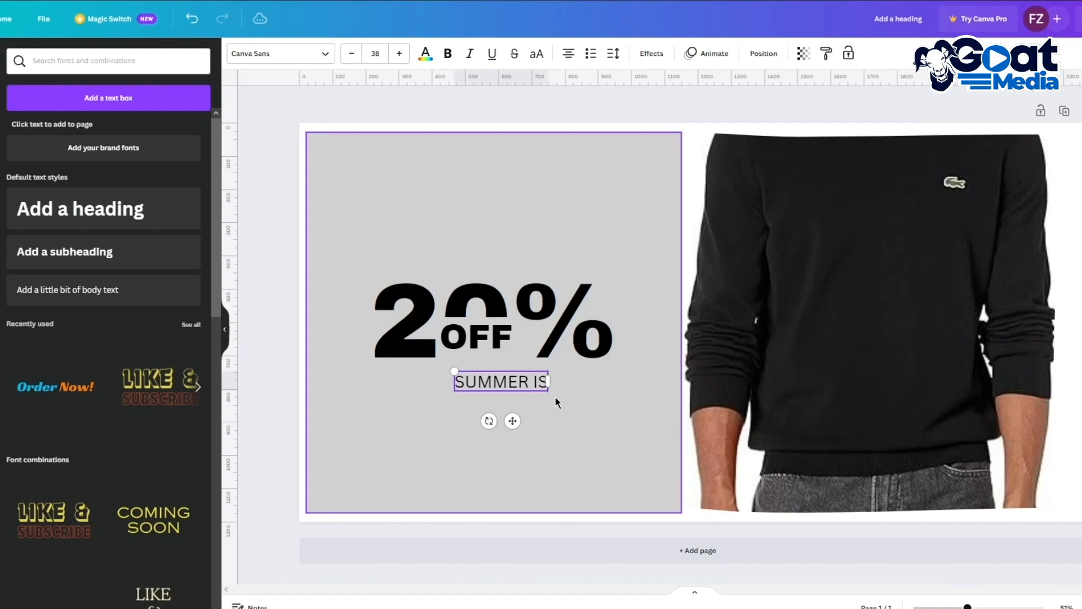
text( OVER, WI)
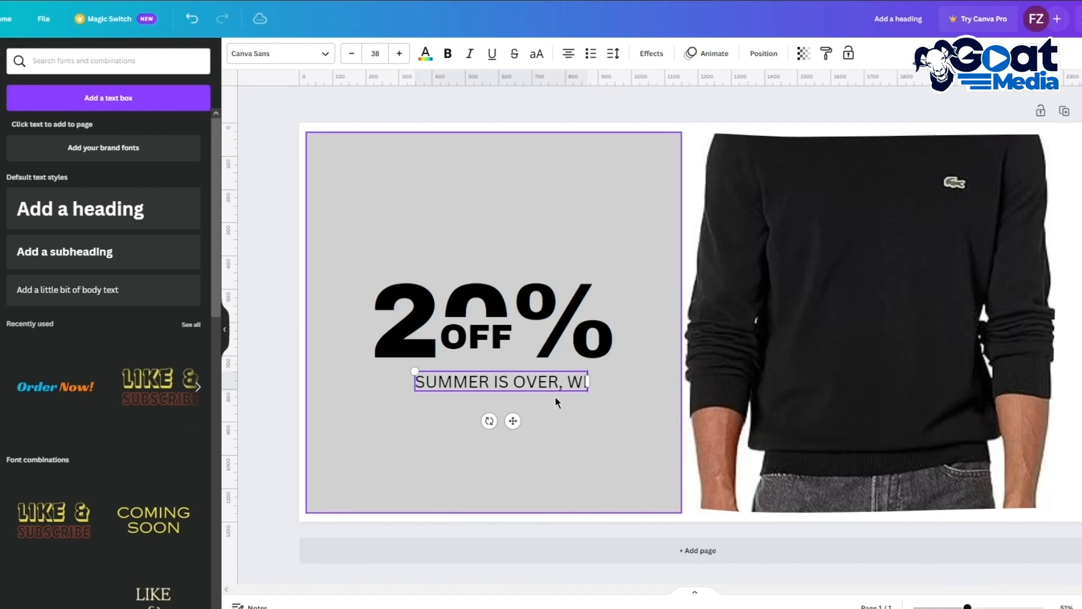
text(NTER SALE IS HERE)
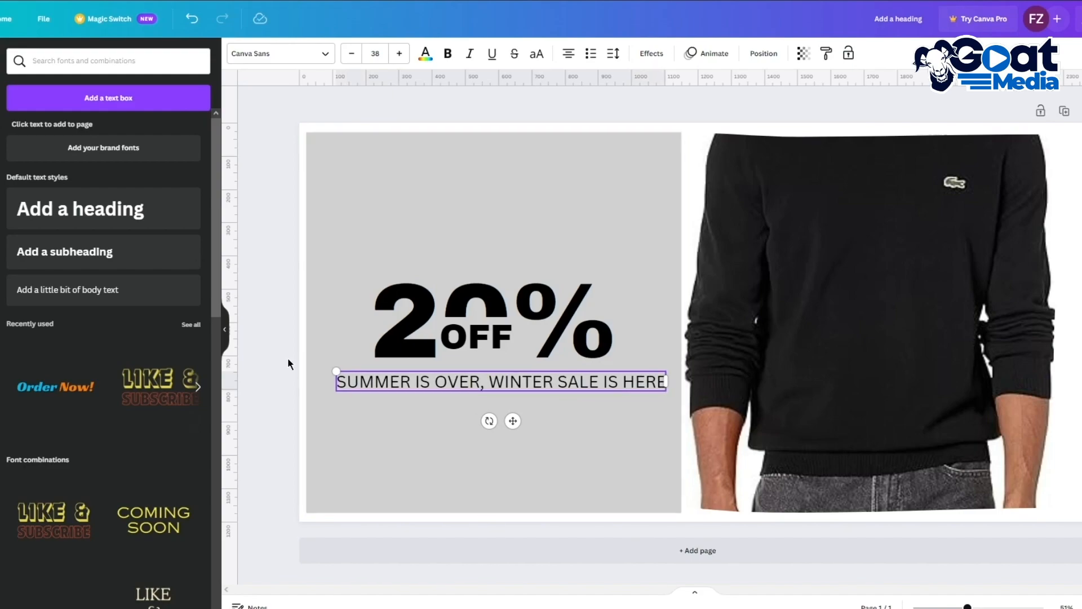
click(422, 255)
- Change the tagline's font to Bodoni FLF and reduce its size to 11
click(428, 383)
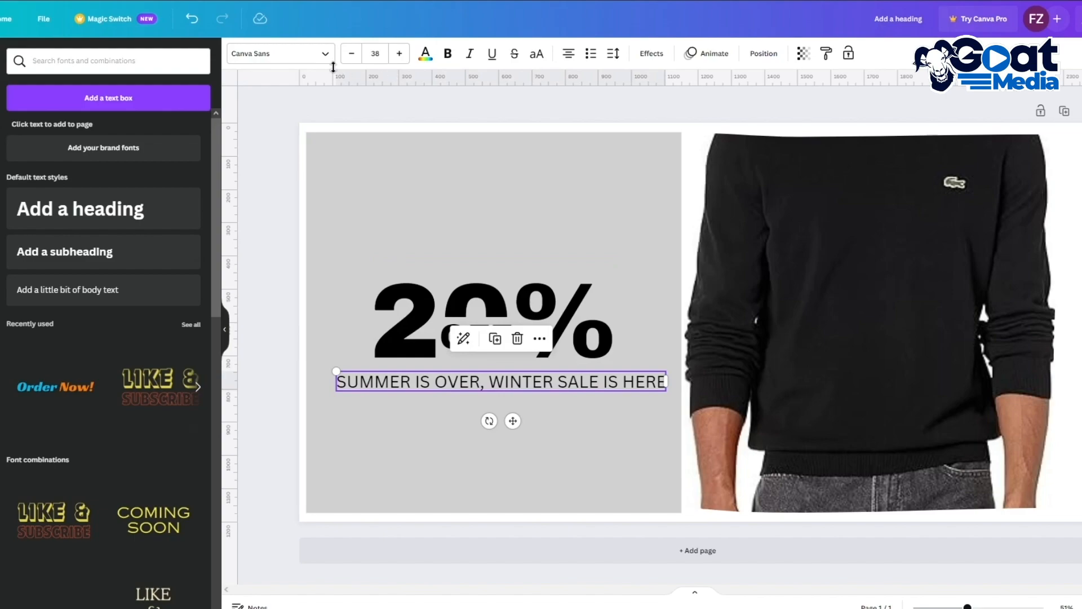
click(299, 53)
click(84, 316)
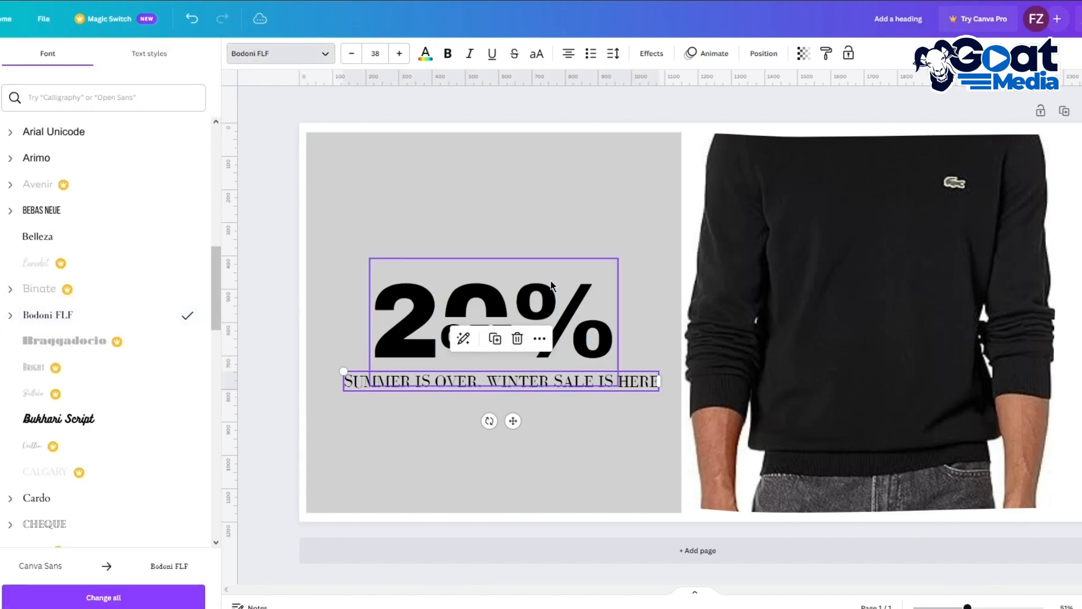
click(352, 54)
click(352, 53)
click(352, 54)
click(353, 53)
click(353, 53)
click(352, 53)
click(516, 103)
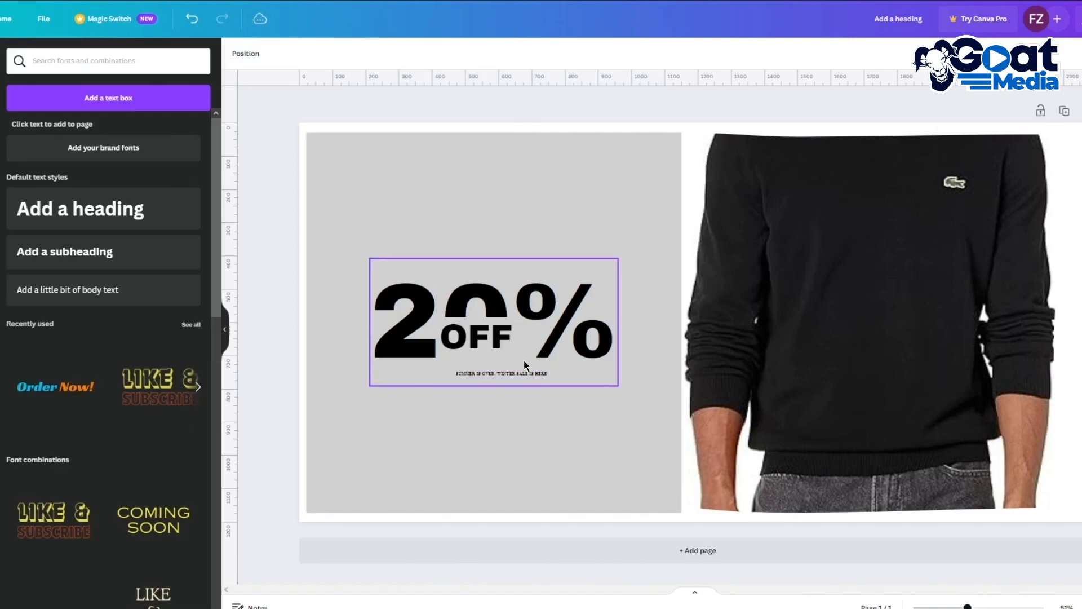
- Move the small tagline closer to the "20%" text, roughly centred under the word "OFF"
drag(517, 369, 485, 363)
key(ctrl+z)
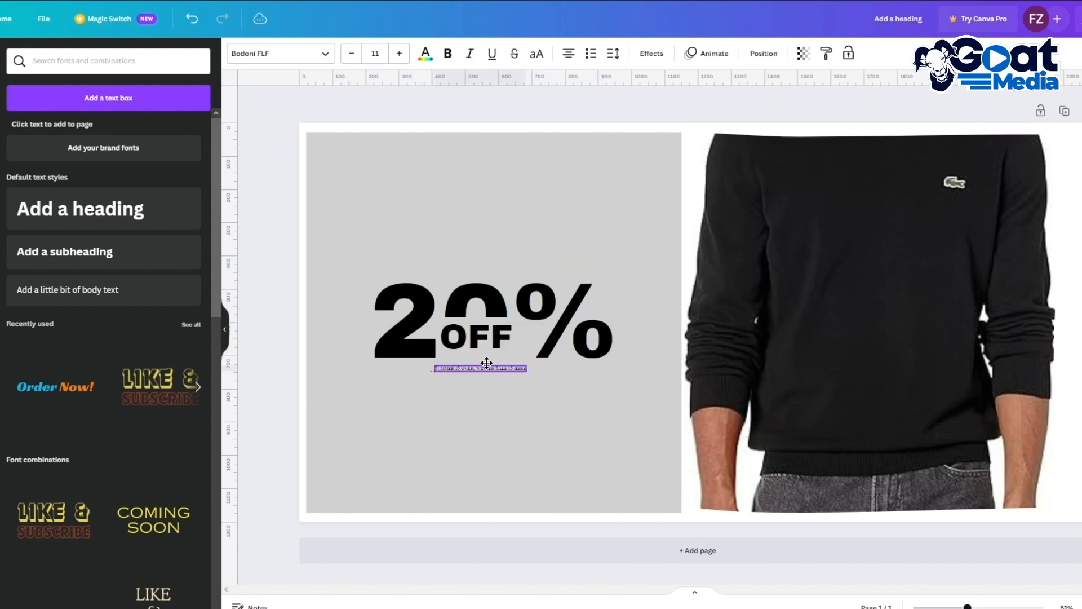
drag(484, 363, 485, 363)
click(499, 111)
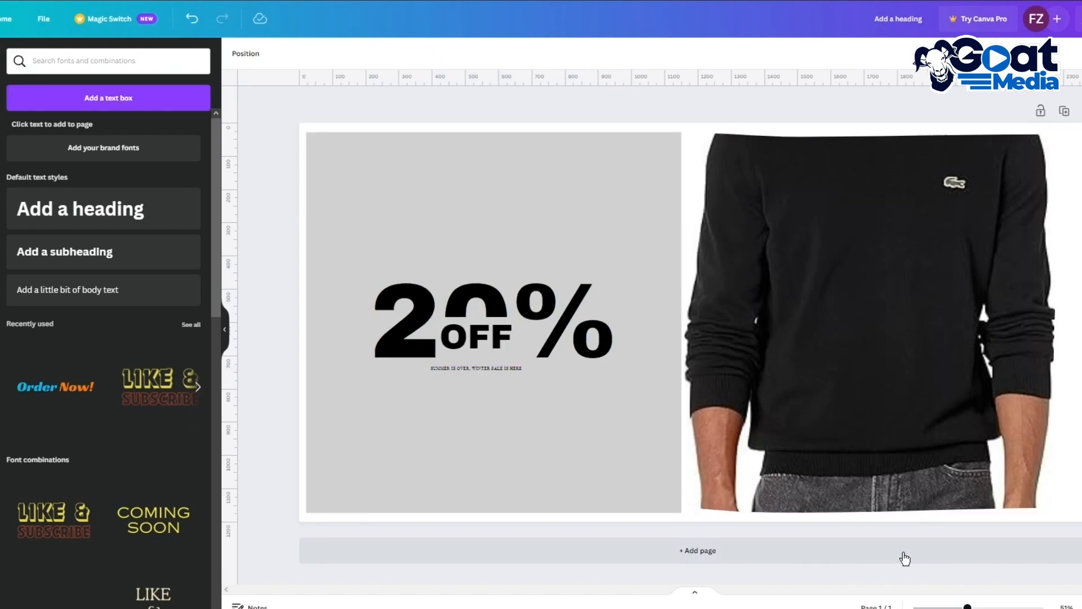
- Reduce the tagline's font size to 8
mouse_move(967, 607)
mouse_down()
mouse_move(991, 607)
mouse_move(964, 608)
mouse_up()
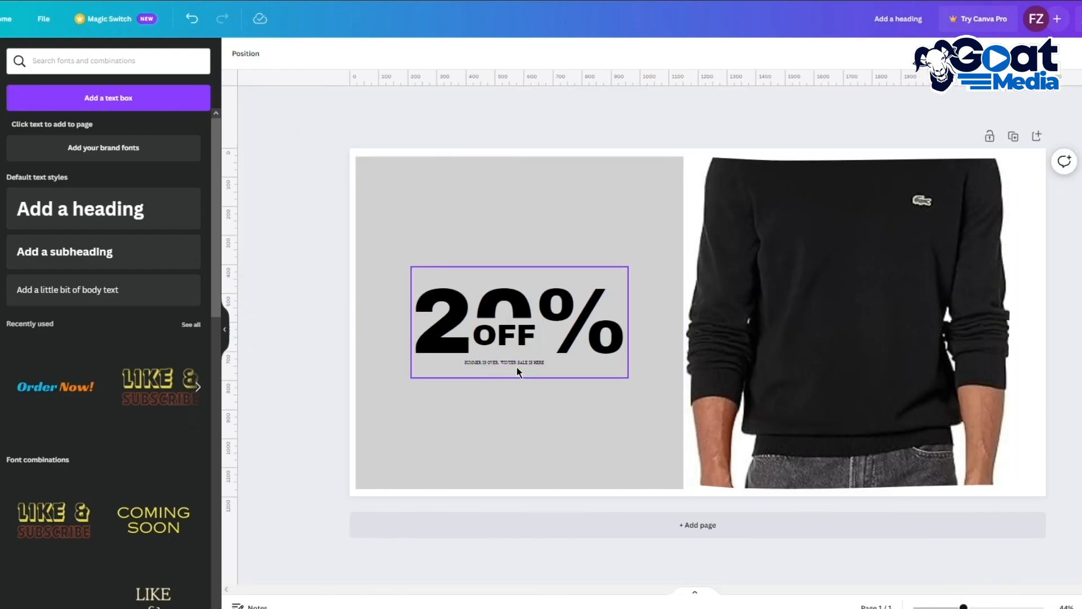
click(498, 365)
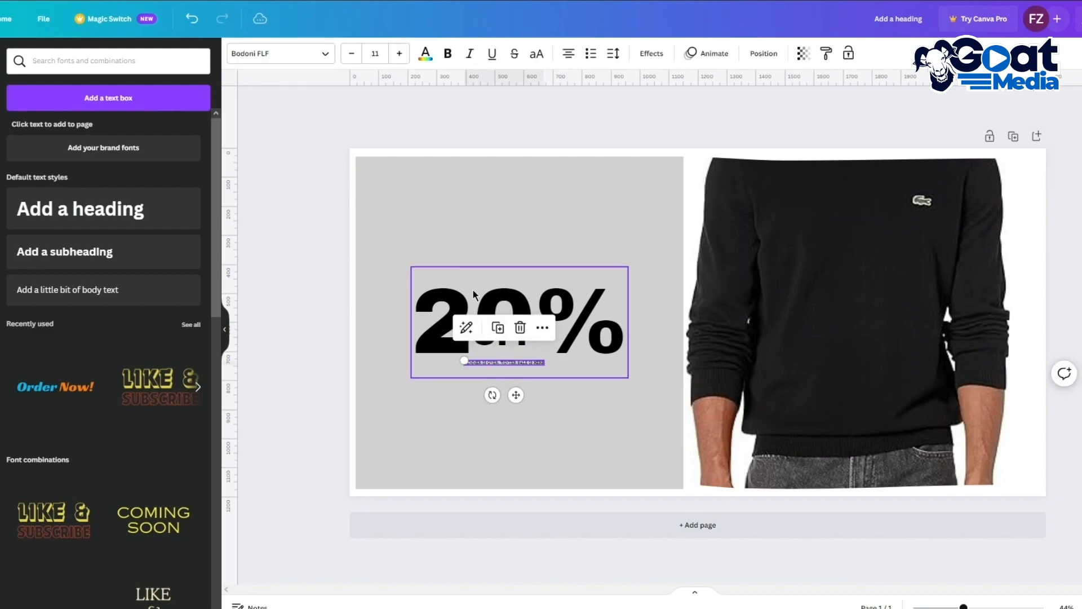
click(351, 53)
click(351, 53)
click(351, 53)
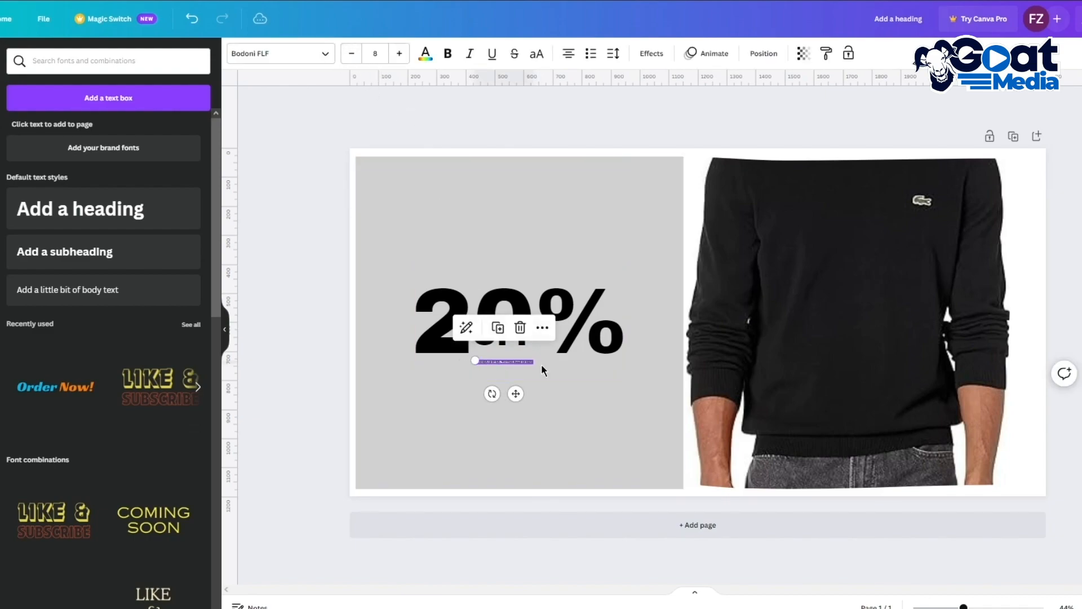
- Nudge the tagline up directly beneath "OFF" and set its transparency to about 67
drag(517, 389, 516, 386)
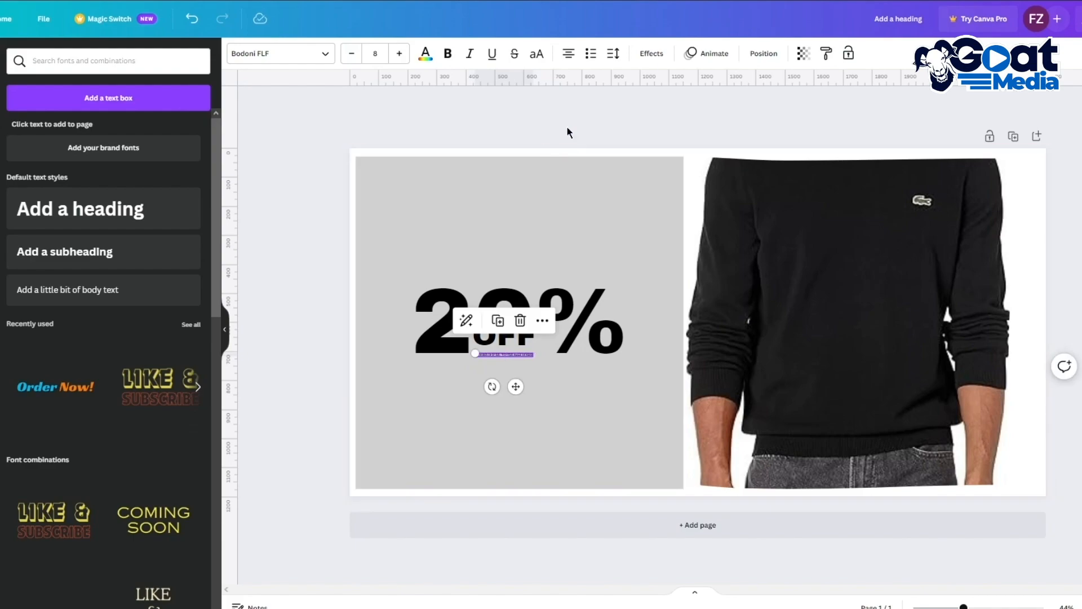
click(795, 54)
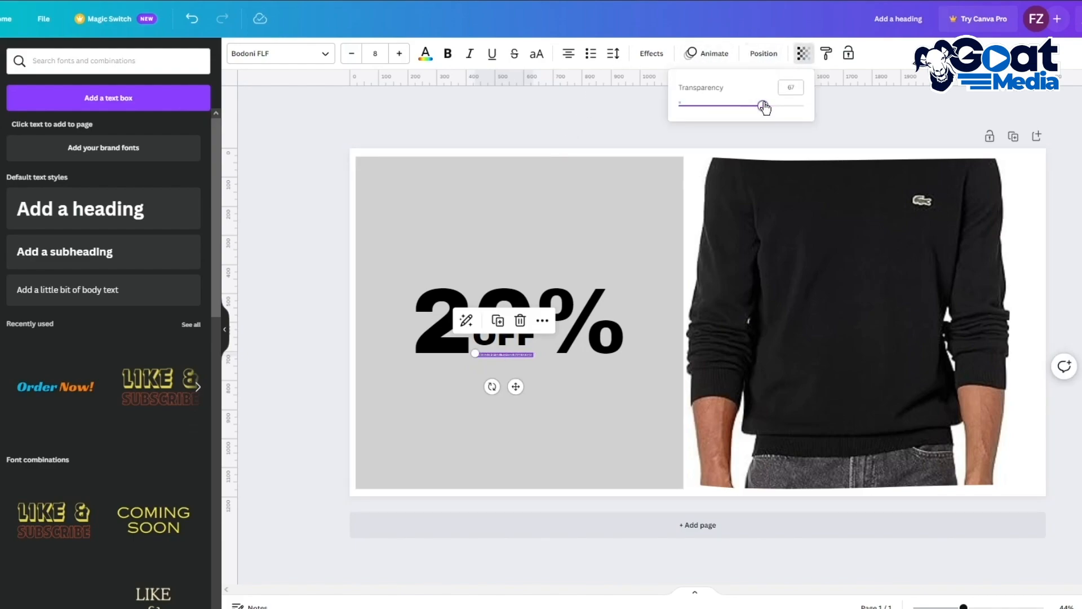
click(855, 118)
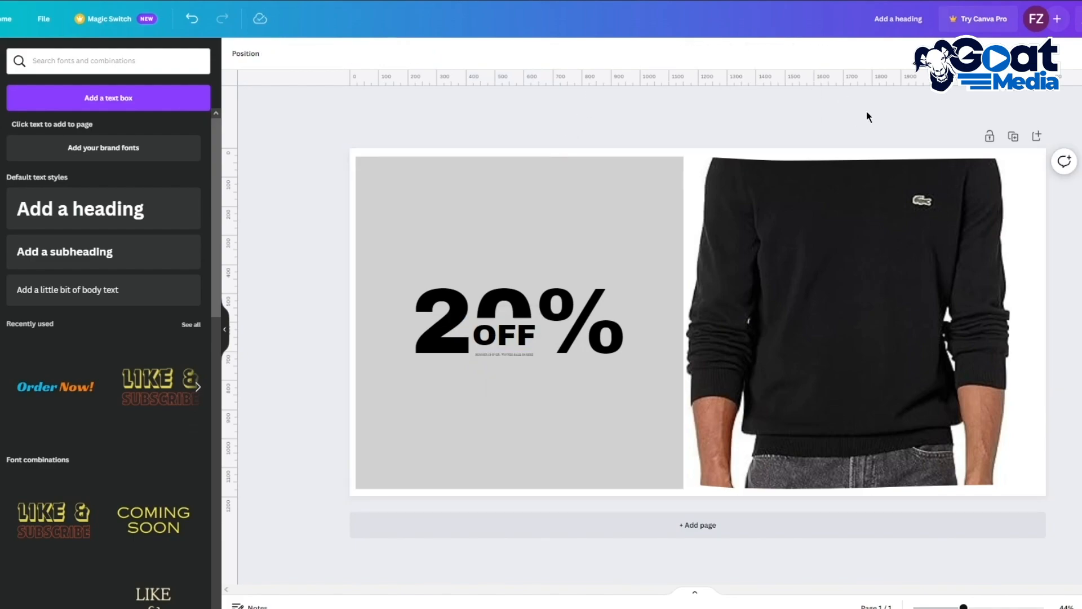